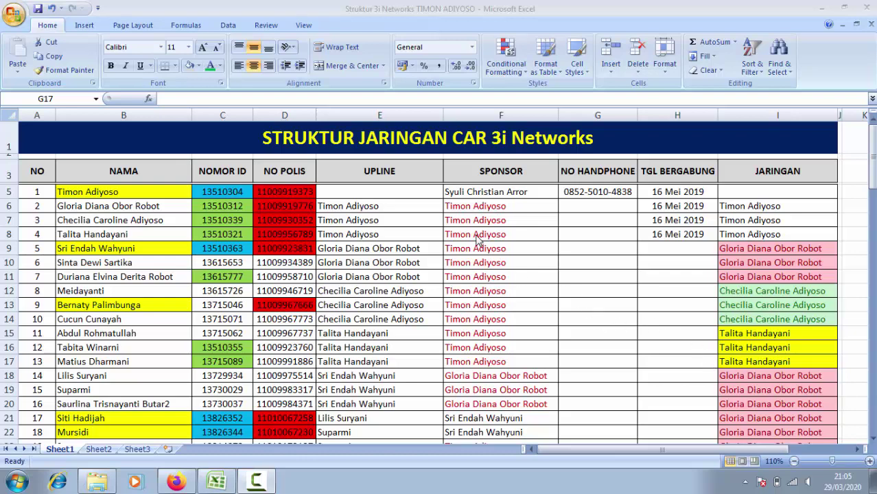
Step: Inspect the JARINGAN entries in rows 9–14 and step through one leader's entries
click(571, 250)
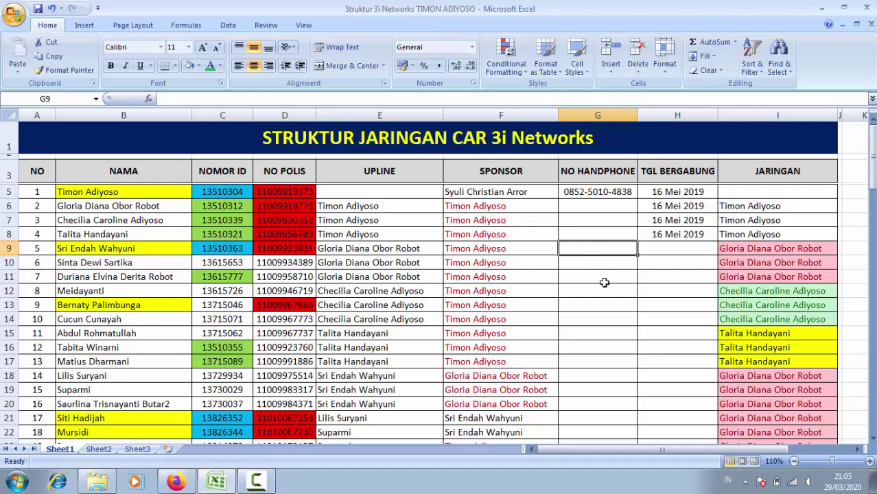
click(682, 285)
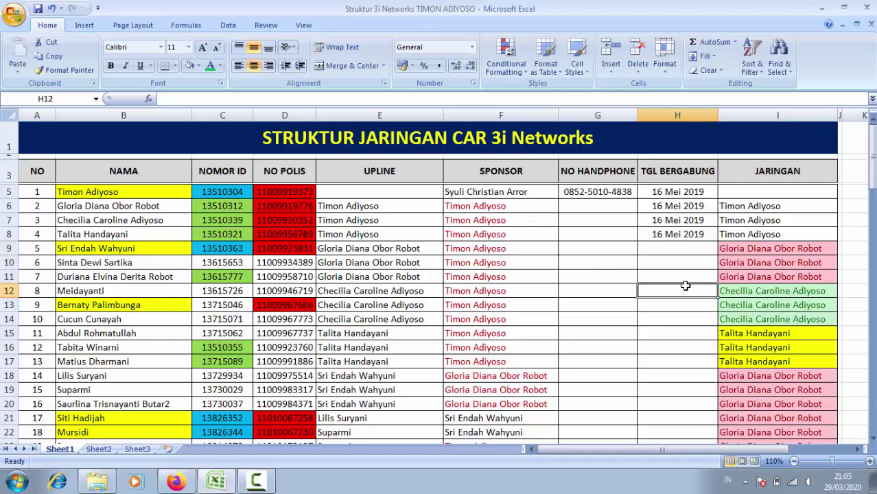
click(683, 266)
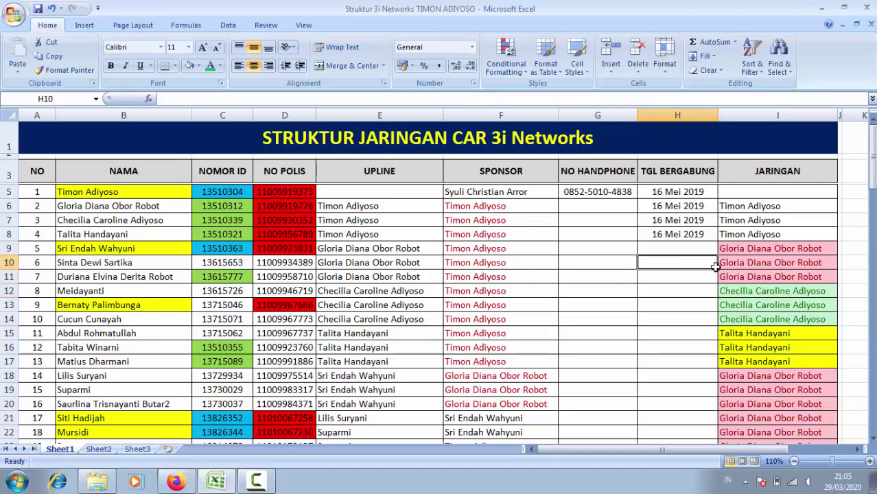
drag(746, 252, 755, 320)
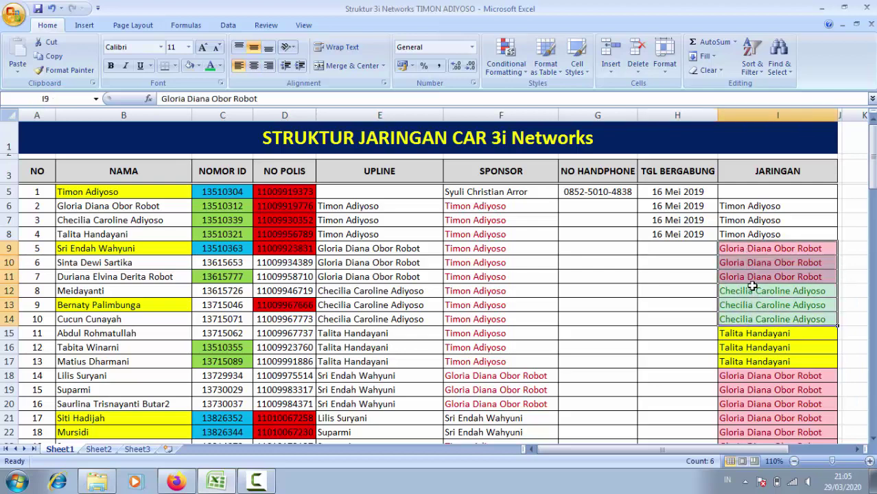
click(692, 297)
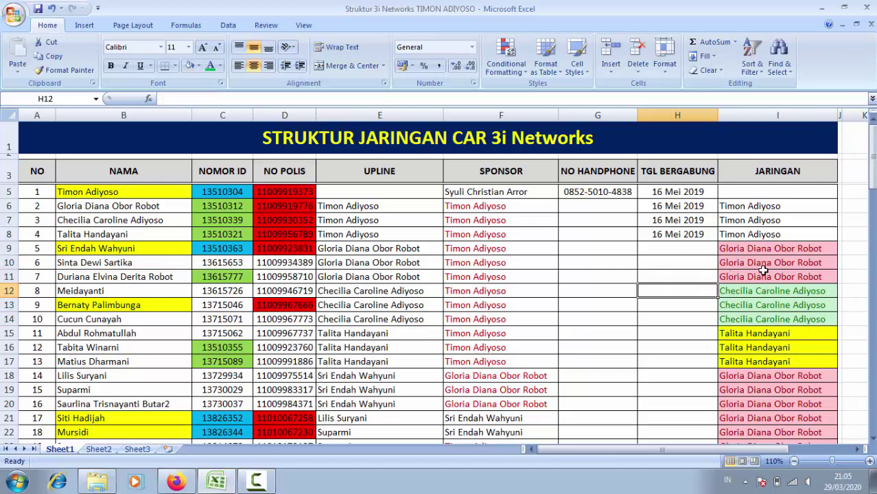
scroll(772, 269, down, 2)
drag(750, 145, 749, 302)
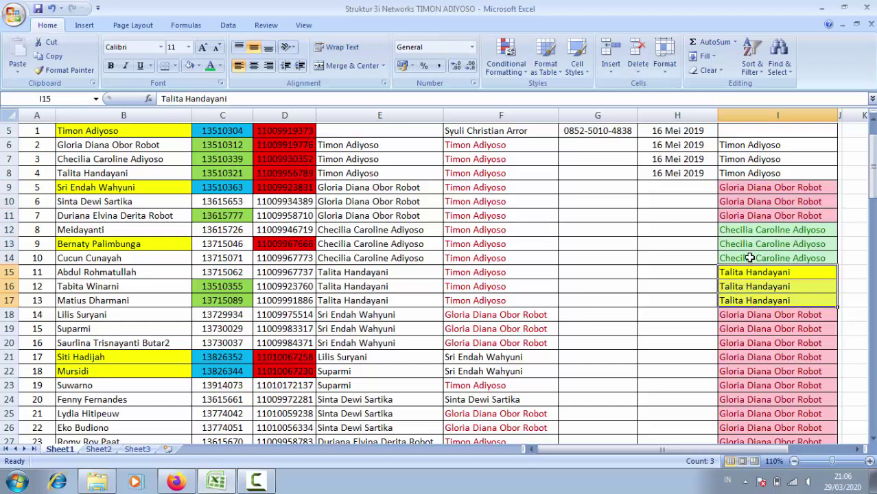
click(695, 273)
click(746, 272)
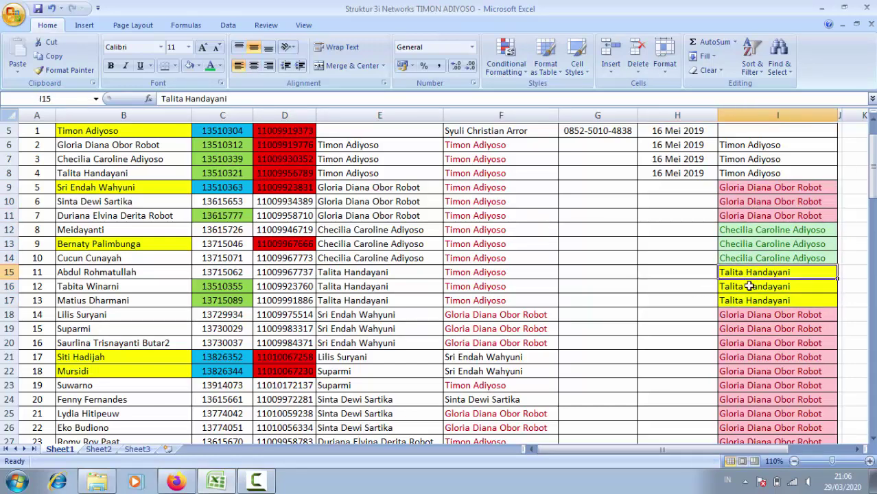
key(Down)
key(Down)
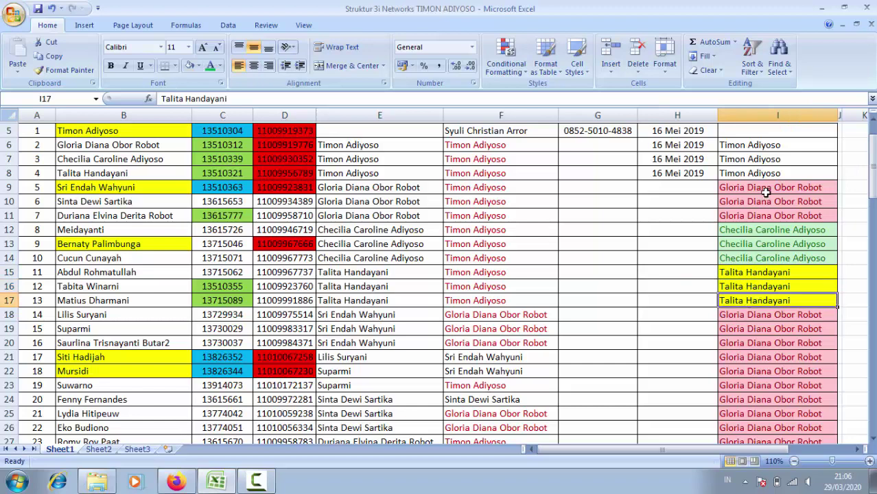
Step: Check another leader's entries, the pink entries in rows 18–20 and the green entry in row 41
click(763, 192)
click(769, 201)
click(772, 215)
click(763, 313)
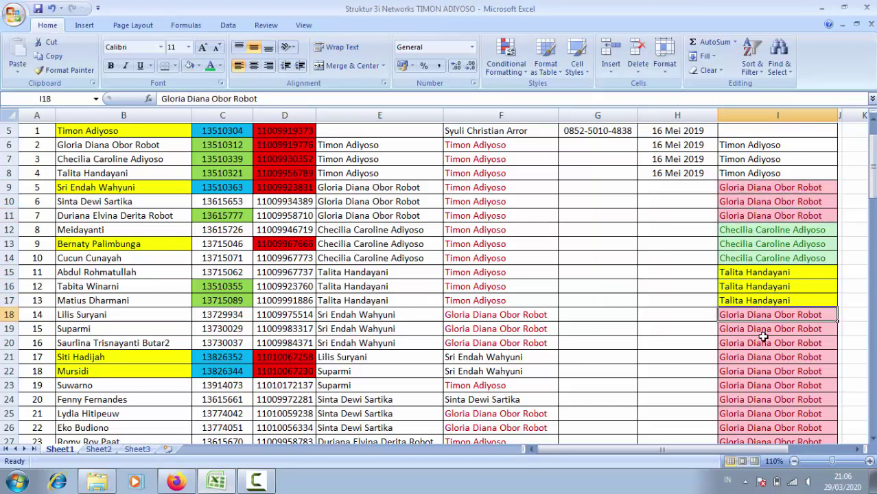
click(762, 340)
scroll(772, 300, down, 4)
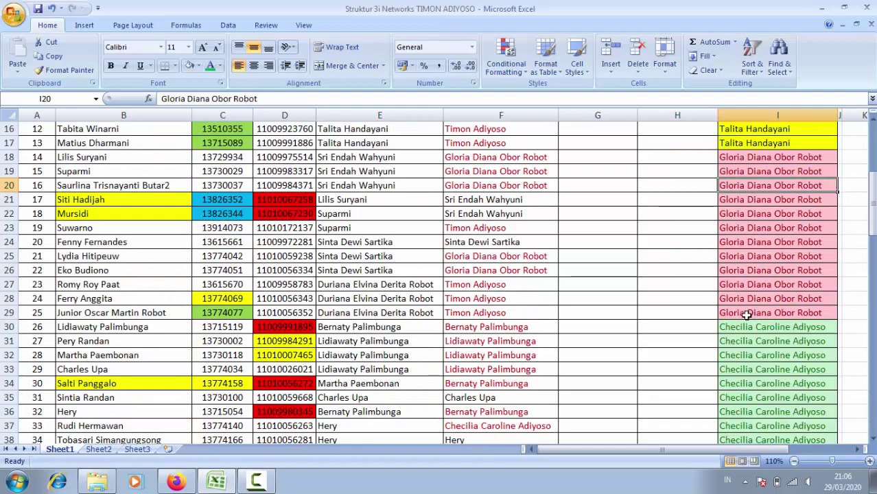
scroll(748, 316, down, 2)
scroll(746, 320, down, 2)
click(746, 319)
scroll(752, 326, down, 5)
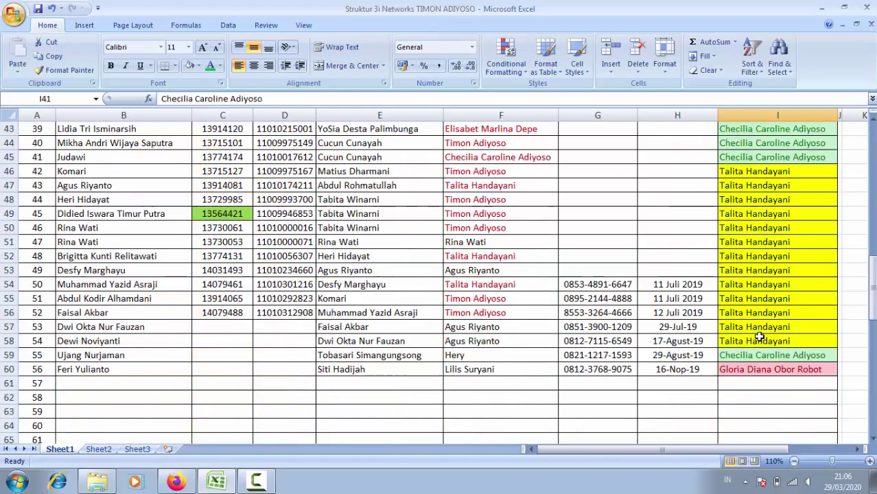
scroll(761, 335, up, 8)
scroll(755, 326, up, 6)
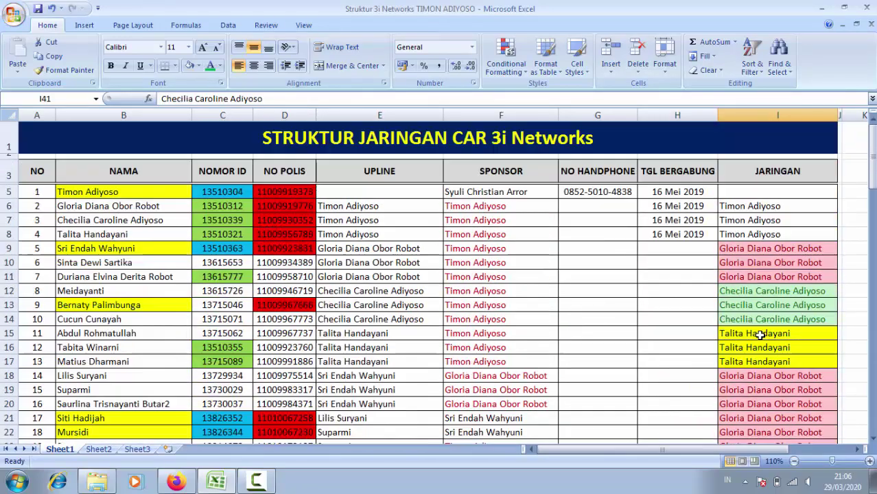
Step: Compare cell I9 with I10 and I11, then shorten the leader name in I9
click(756, 250)
click(789, 264)
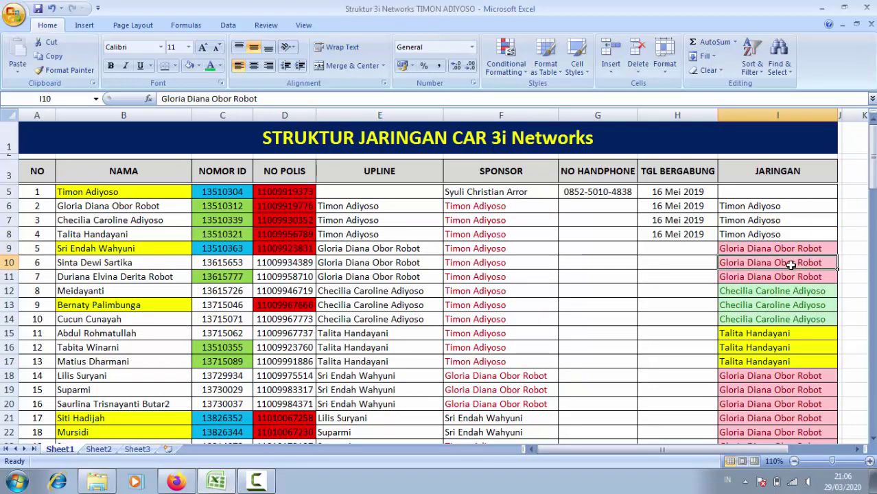
click(784, 276)
click(763, 250)
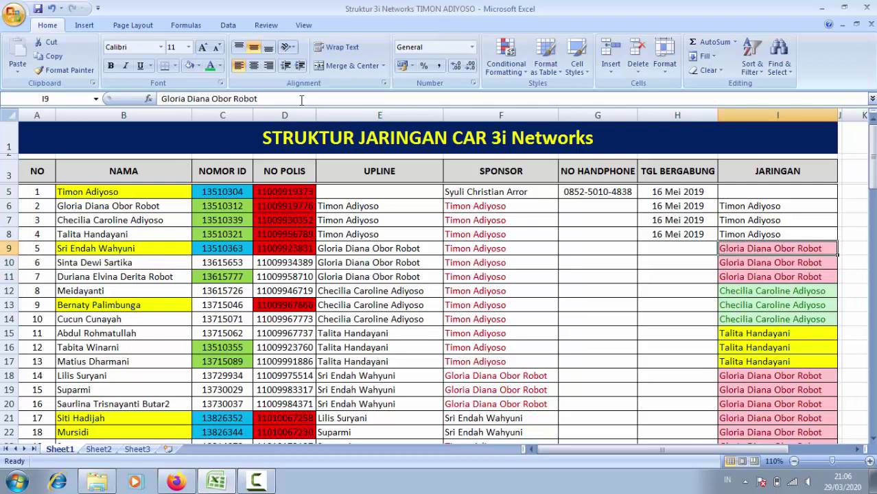
click(304, 99)
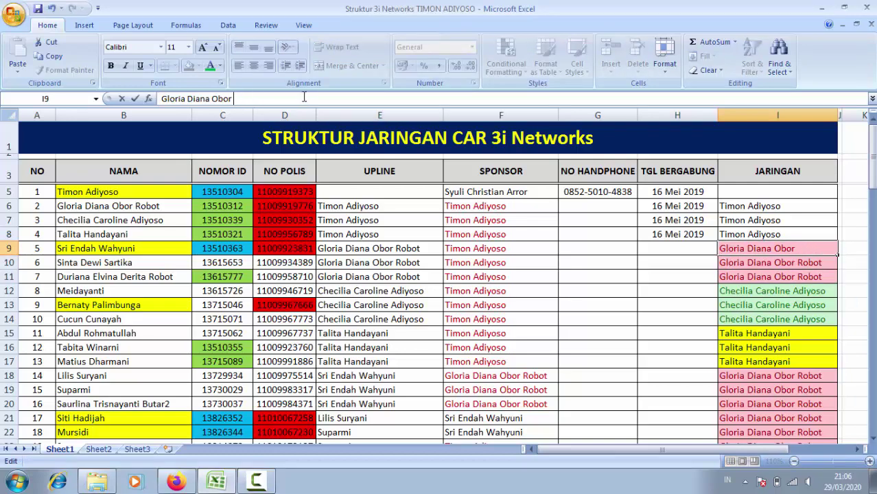
key(Return)
Step: Restore the full leader name in I9 after comparing it with I11
click(798, 251)
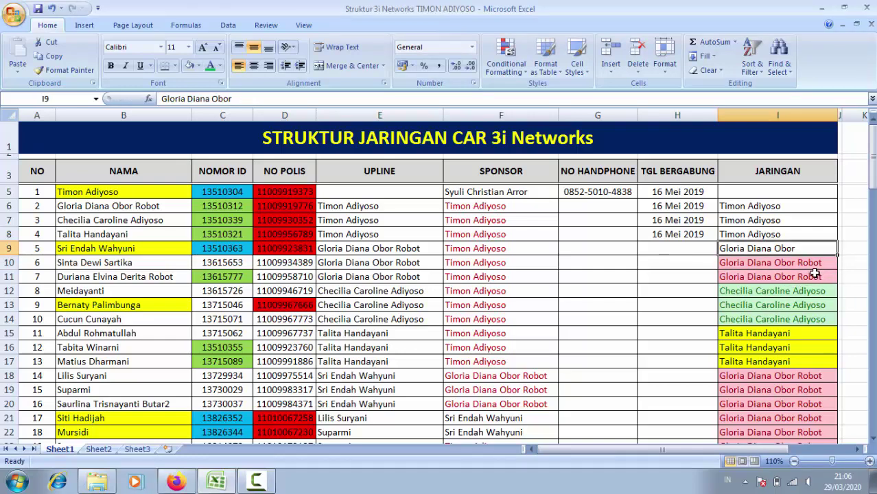
click(814, 276)
click(794, 263)
click(800, 249)
click(243, 98)
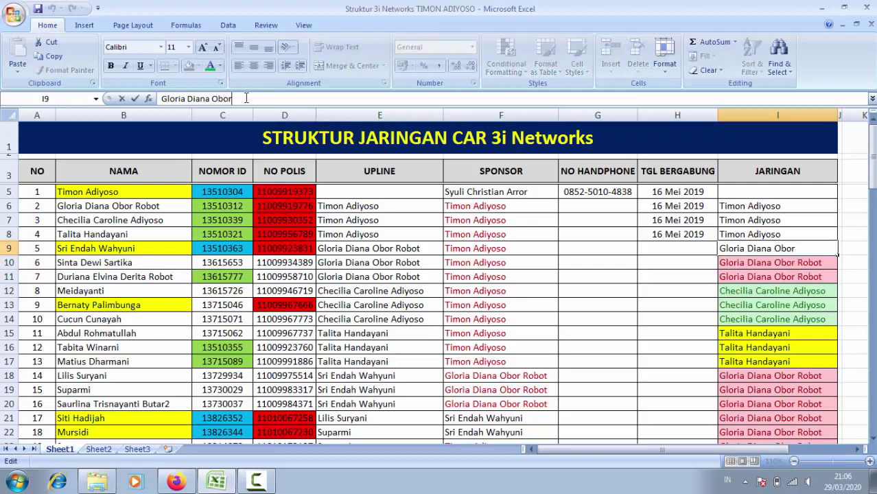
text(Robot)
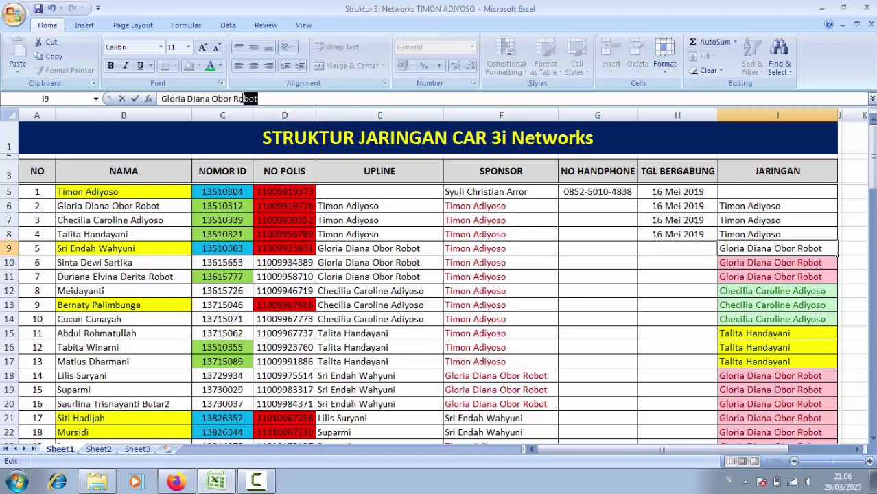
key(Return)
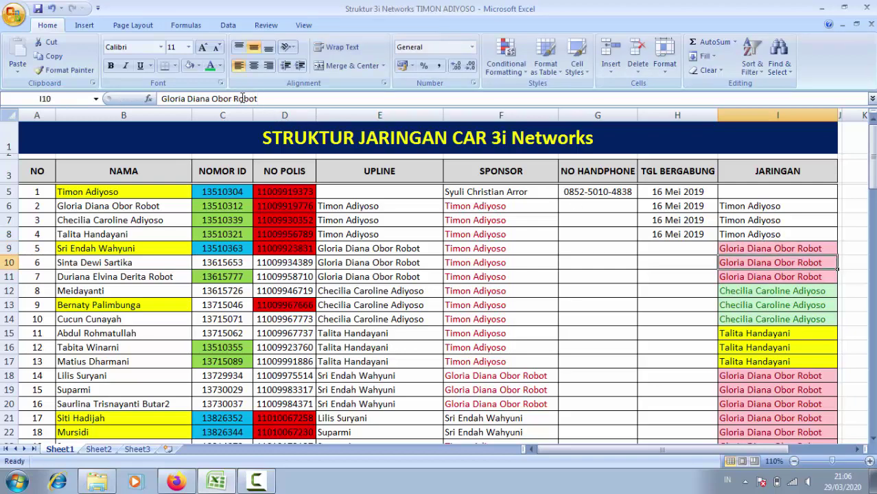
Step: Review the I6:I8 entries and open Conditional Formatting briefly without applying anything
click(761, 250)
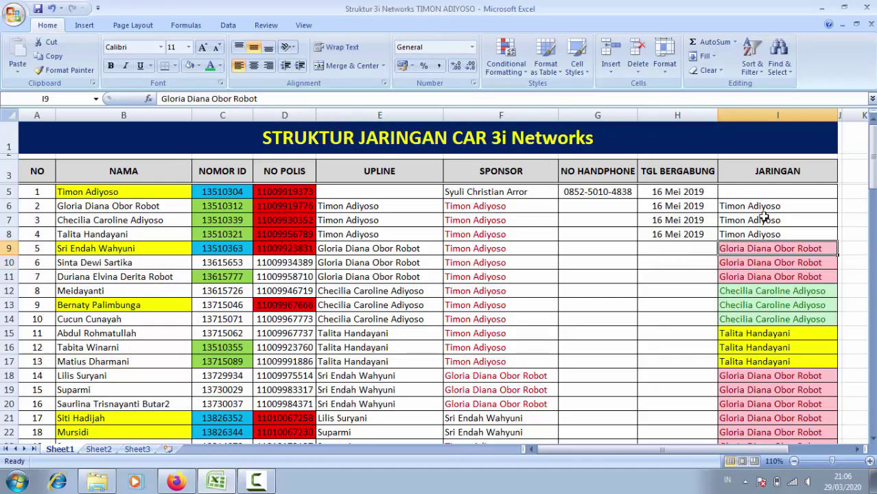
mouse_move(762, 206)
mouse_down()
mouse_move(759, 234)
mouse_move(783, 269)
mouse_up()
click(778, 249)
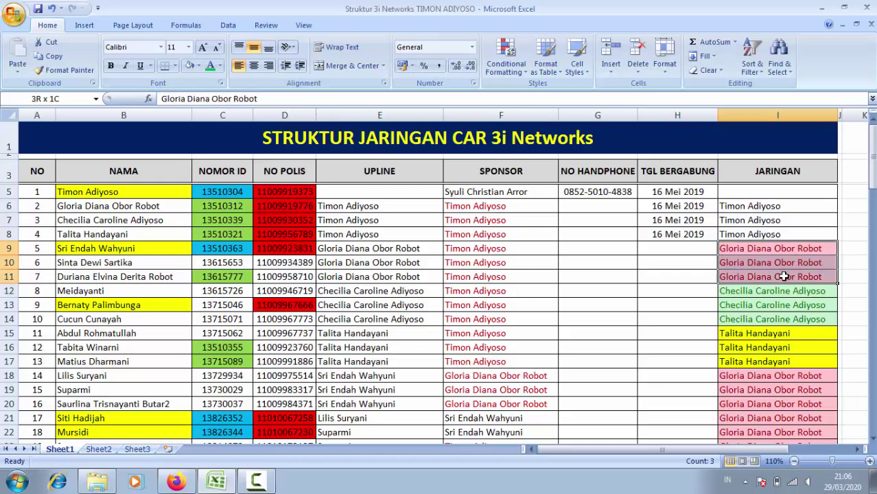
click(784, 263)
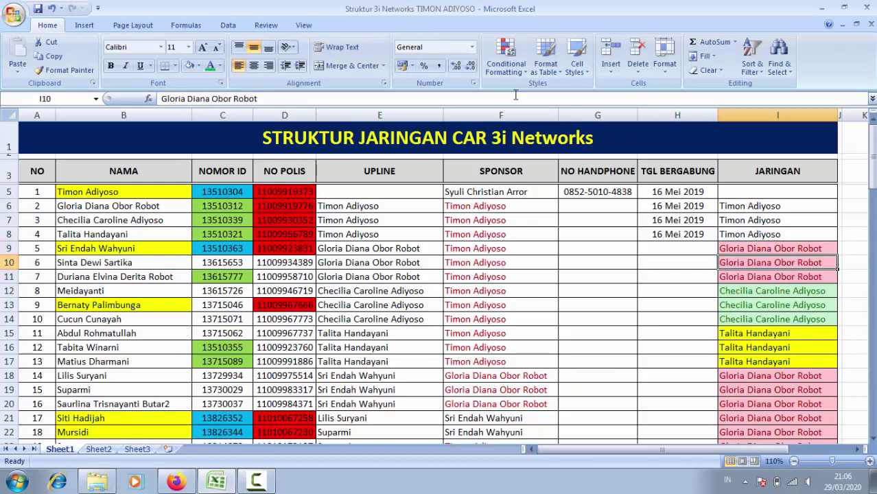
click(523, 72)
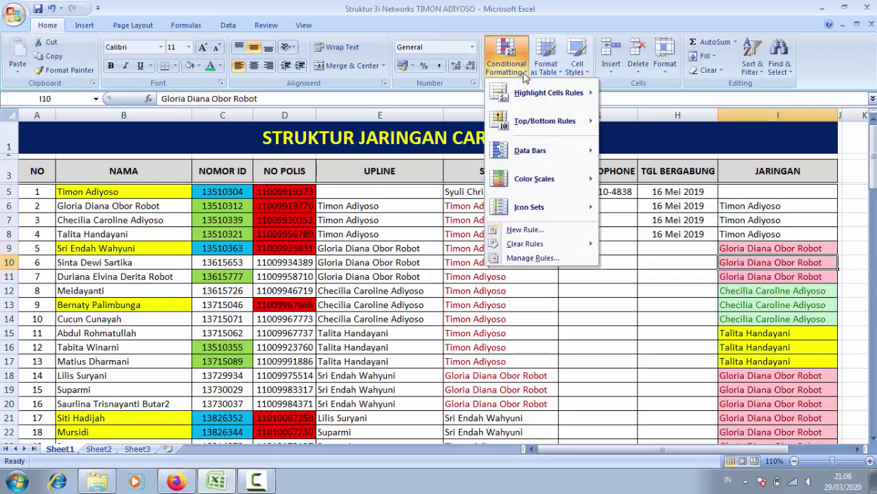
click(665, 260)
Step: Scroll to the tally rows and back, then drag-select I5:I68
scroll(745, 296, down, 3)
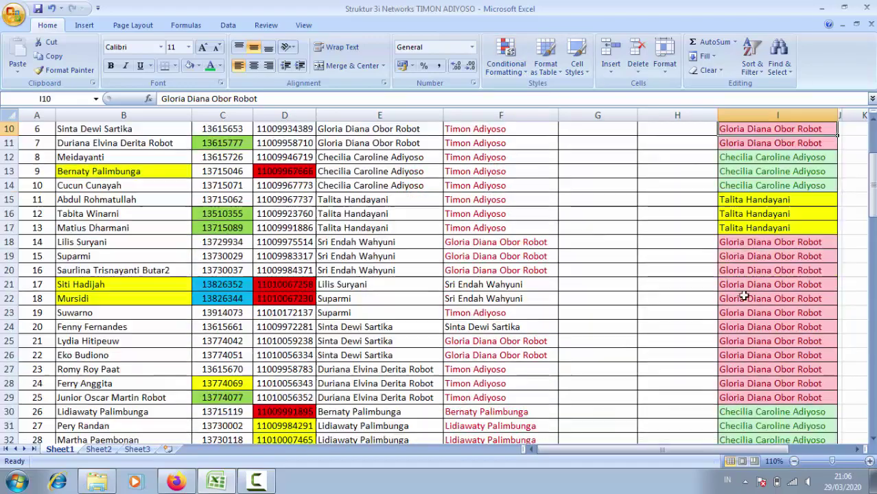
scroll(744, 297, down, 2)
scroll(745, 297, down, 7)
scroll(744, 297, down, 4)
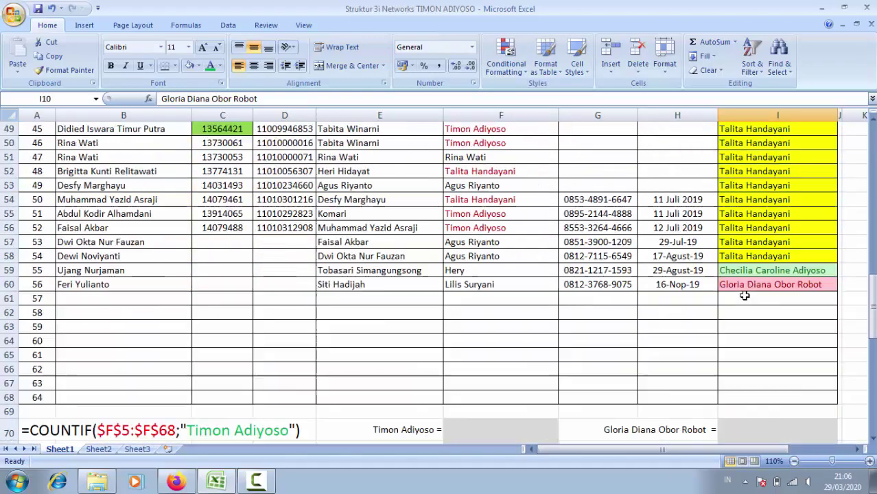
scroll(745, 297, up, 12)
scroll(749, 274, up, 4)
click(752, 194)
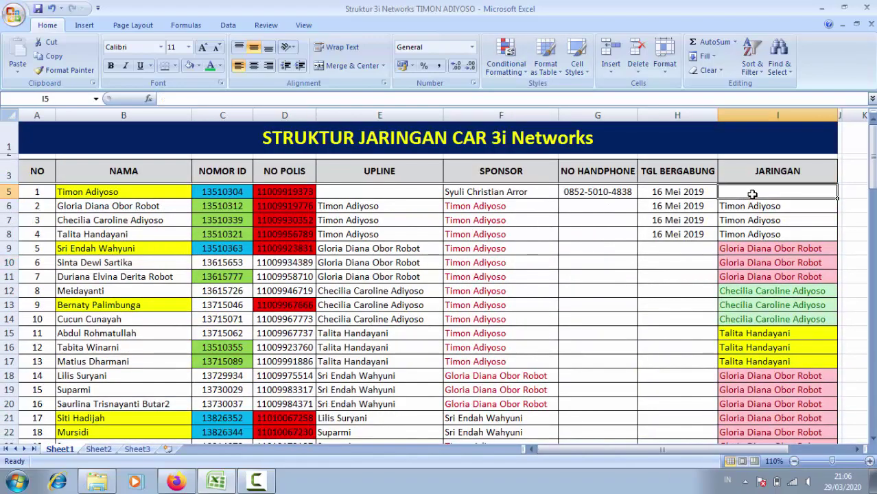
mouse_move(752, 194)
mouse_down()
mouse_move(795, 447)
mouse_move(782, 418)
mouse_up()
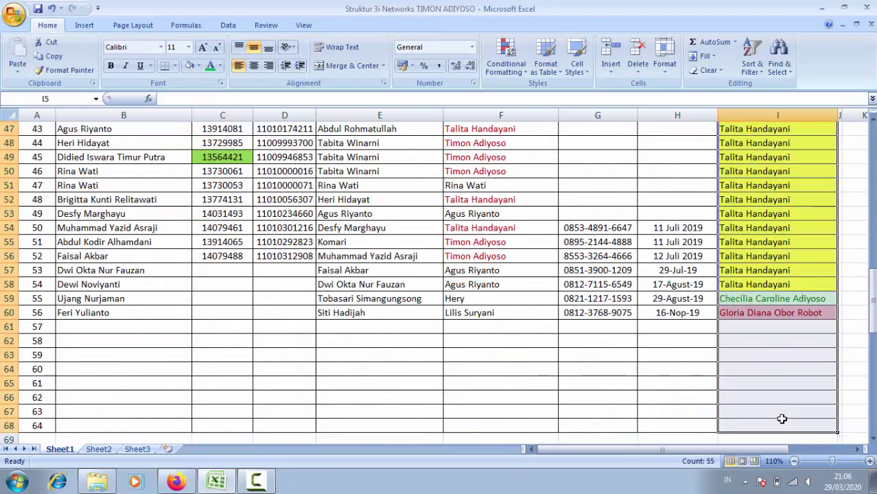
scroll(782, 357, up, 7)
scroll(781, 299, up, 9)
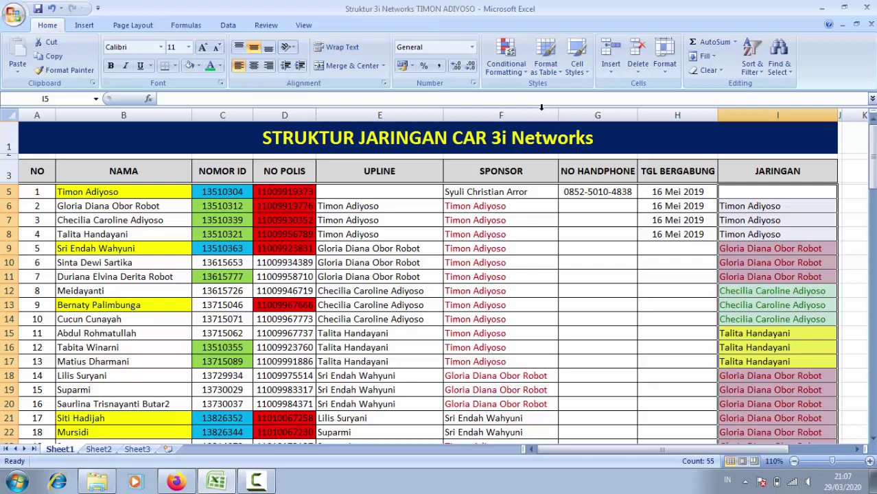
Step: Start a Highlight Cells Equal To rule using the top leader's name as the value
click(525, 75)
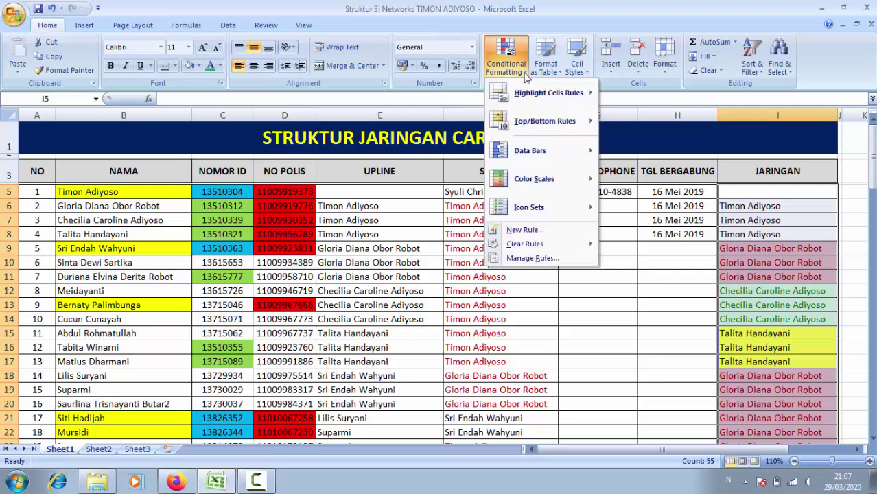
mouse_move(528, 97)
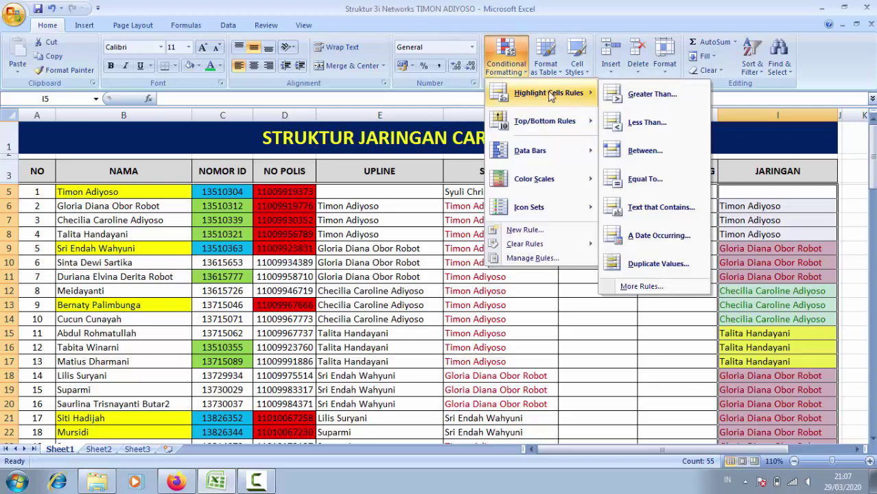
click(646, 180)
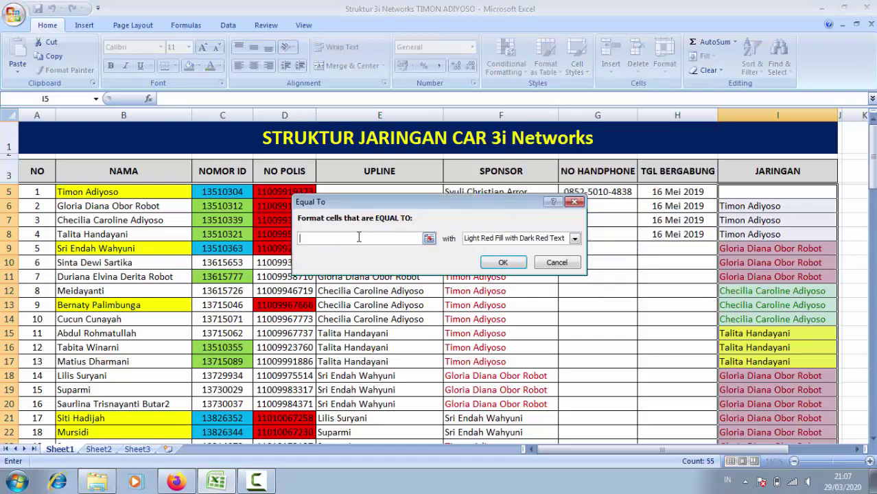
text(Timon Adiy)
text(oso)
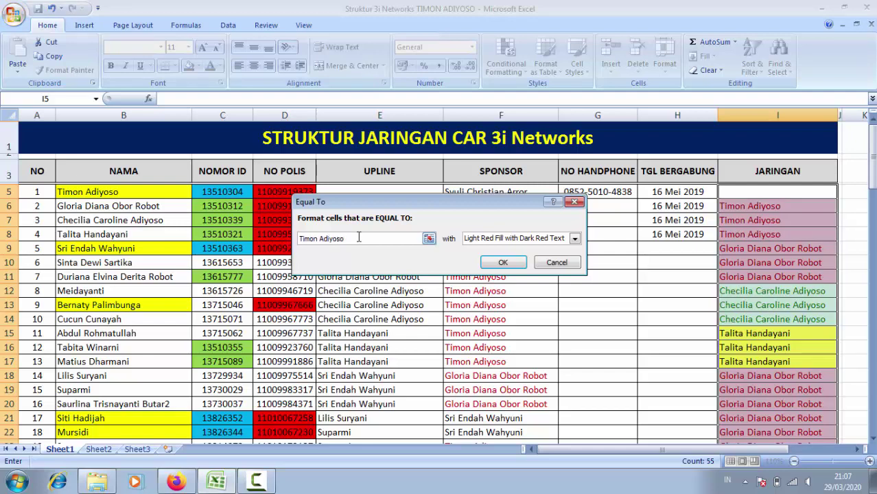
Step: Try the red text preset, then switch the rule's format to Custom Format
click(575, 239)
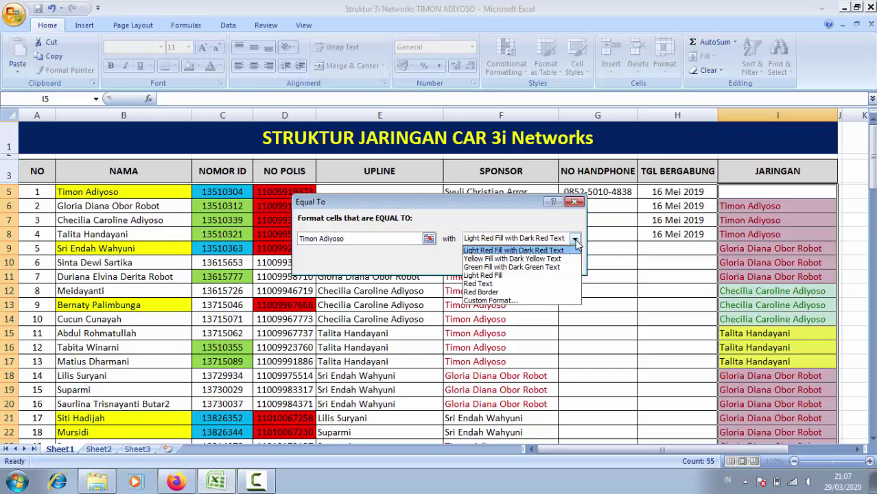
click(489, 283)
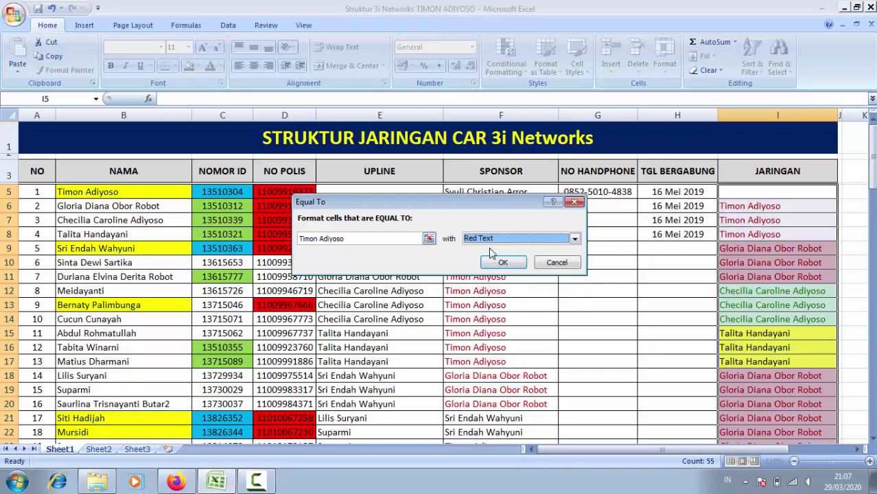
click(575, 239)
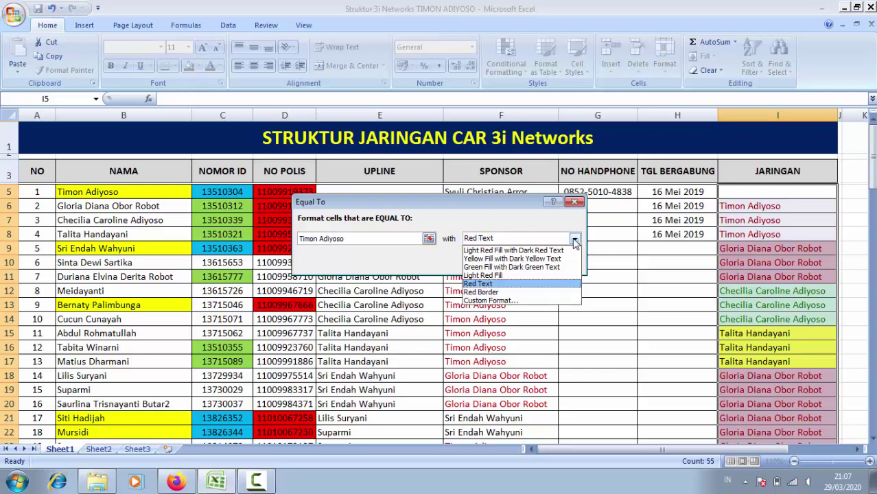
click(508, 302)
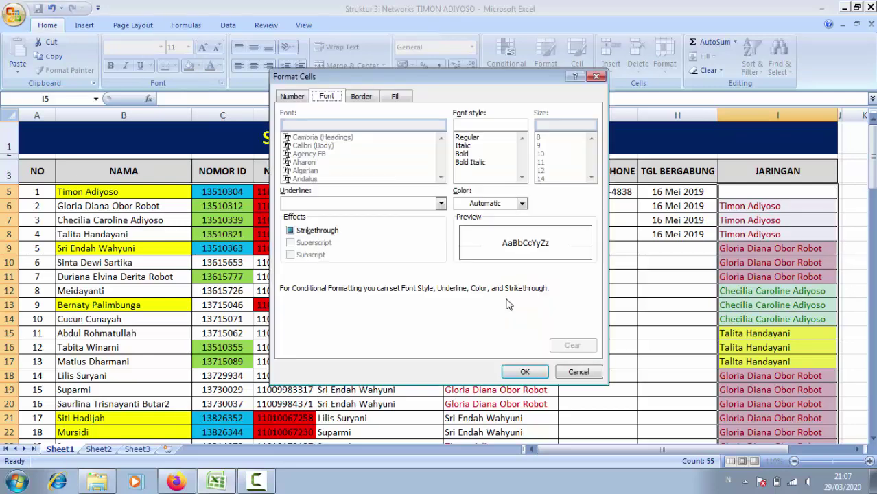
Step: Give the rule's custom format a light grey fill
click(360, 96)
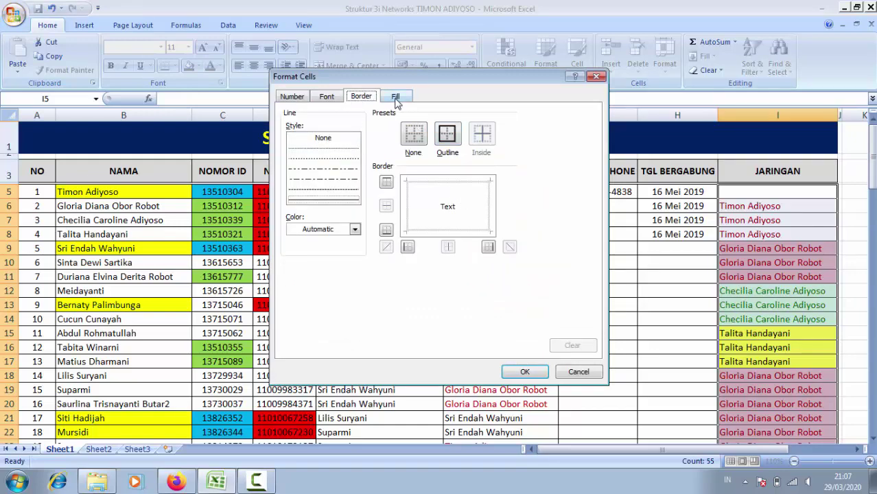
click(396, 97)
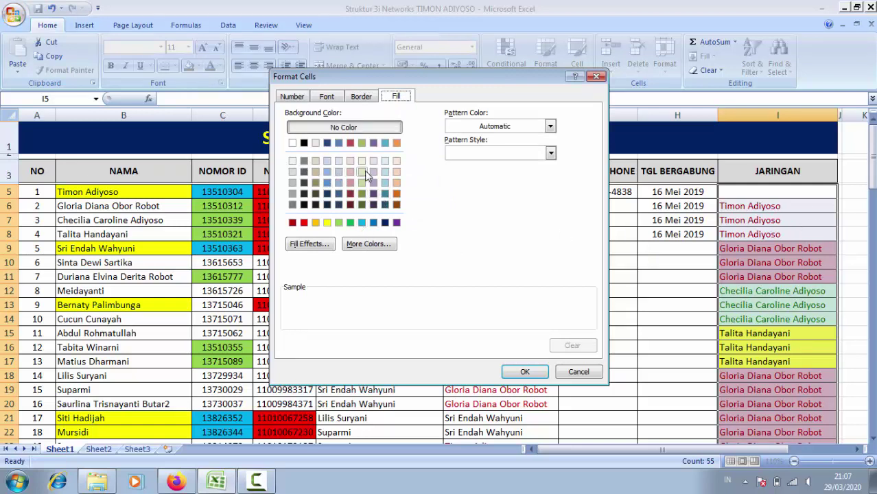
click(292, 171)
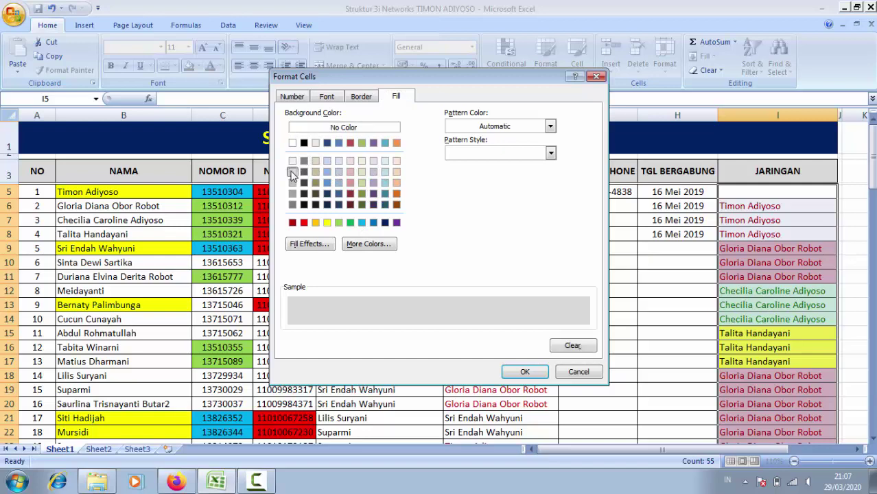
click(525, 372)
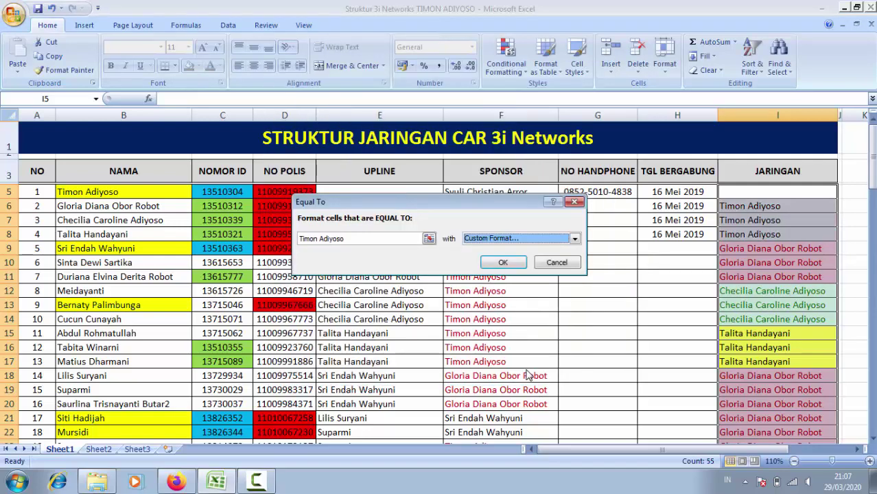
Step: Change the custom format to a dark blue font colour and confirm it
click(575, 238)
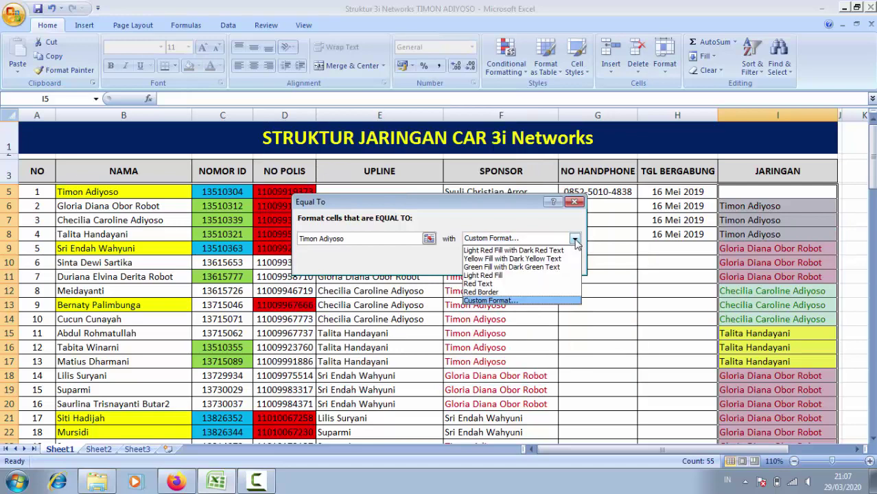
click(512, 301)
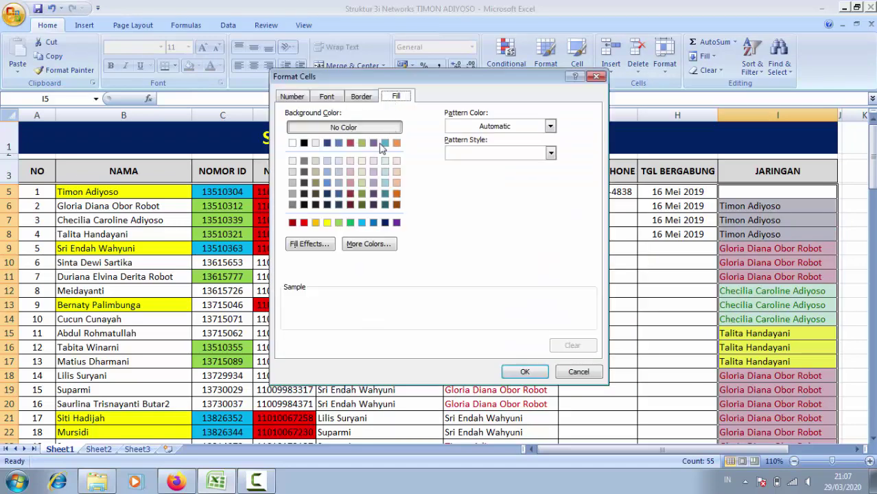
click(336, 99)
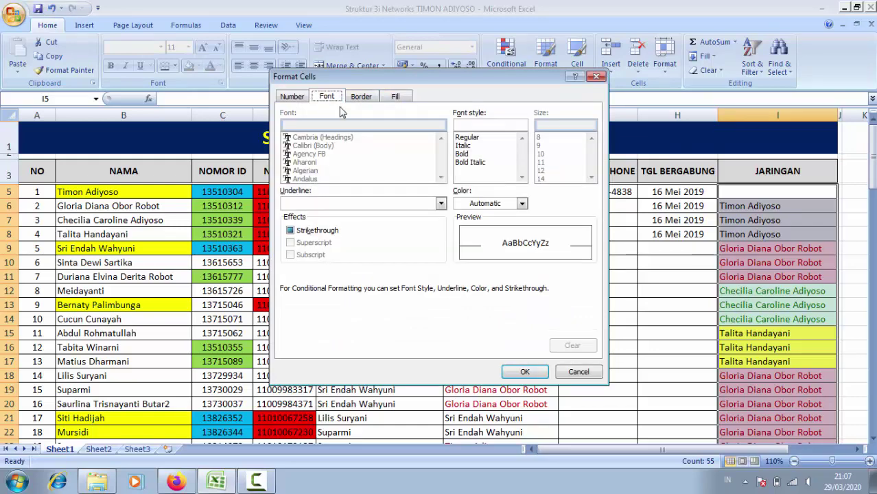
click(523, 205)
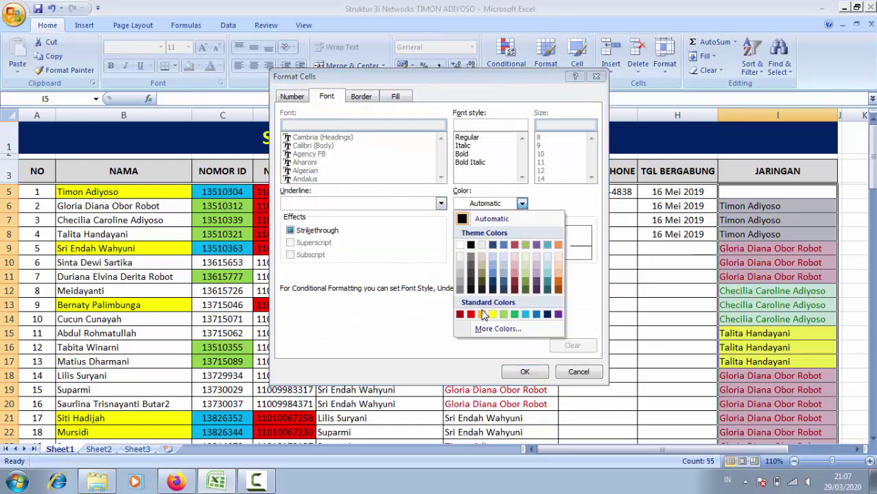
click(547, 315)
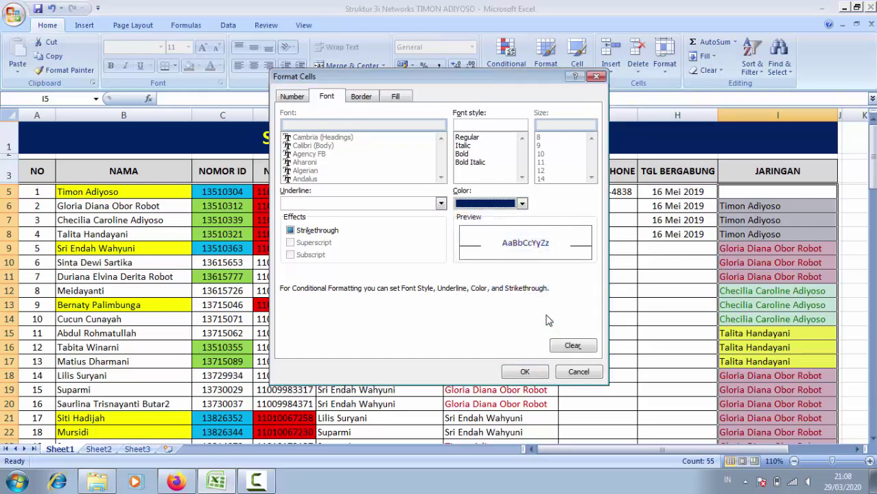
click(525, 373)
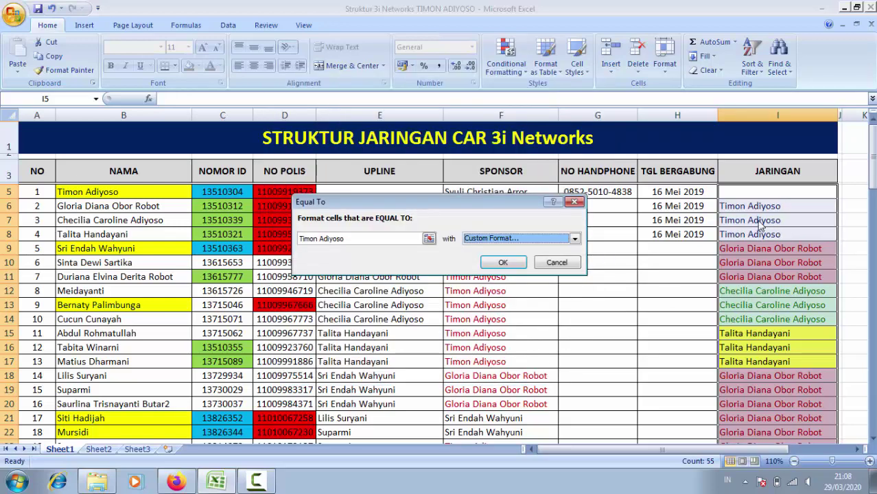
Step: Apply the dark blue highlighting rule and scroll down to the lower rows
click(505, 264)
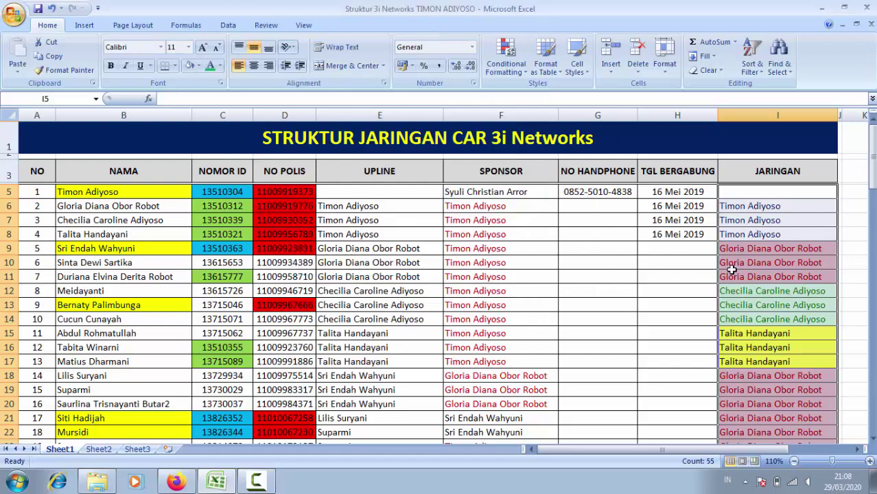
click(731, 275)
scroll(807, 305, down, 5)
scroll(806, 306, down, 10)
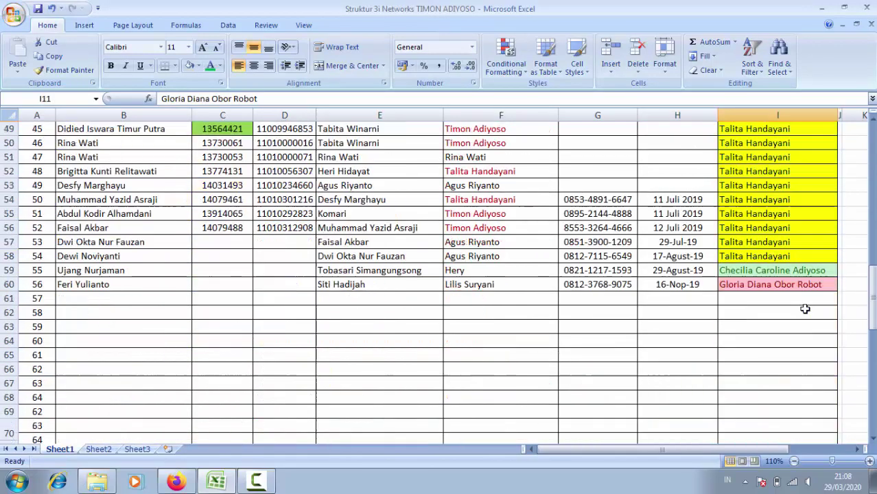
scroll(803, 302, down, 1)
Step: Enter the top leader's name in cell I62
click(749, 272)
text(t)
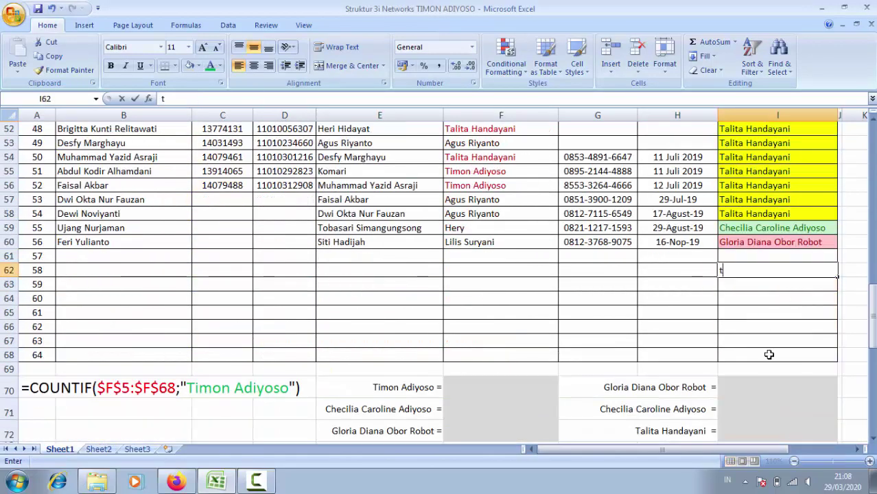
key(BackSpace)
text(Timon Ad)
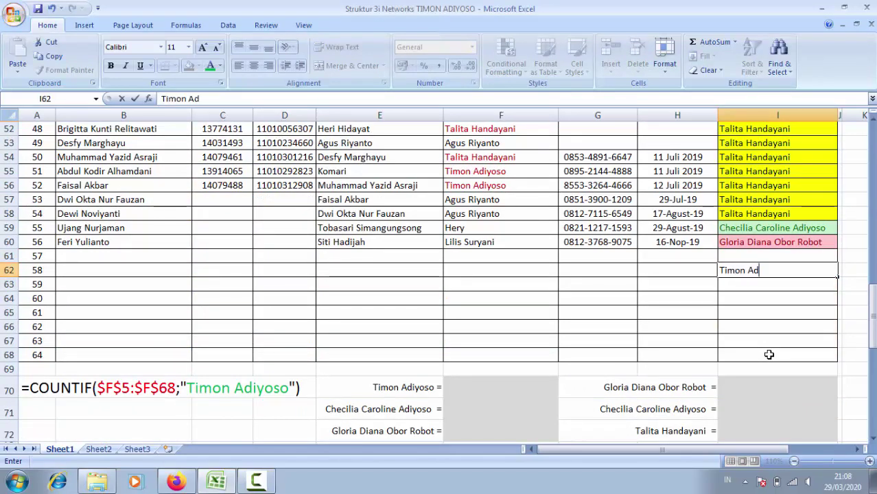
text(oso)
key(Return)
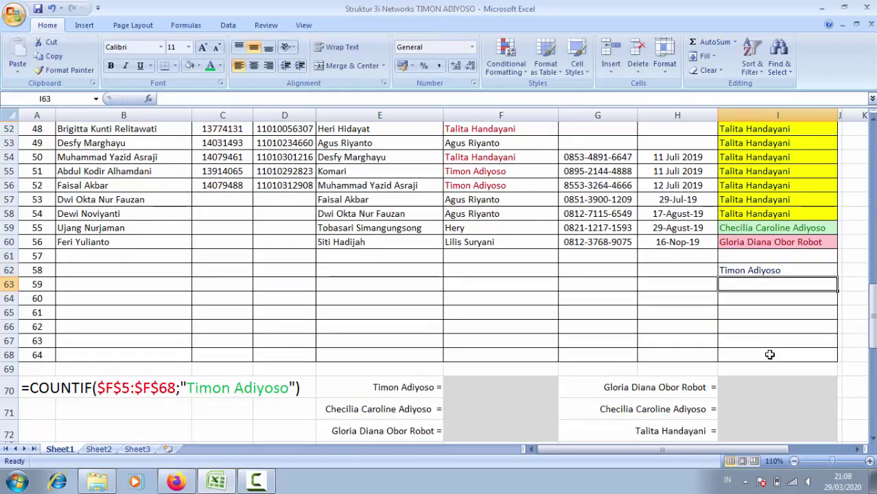
click(774, 269)
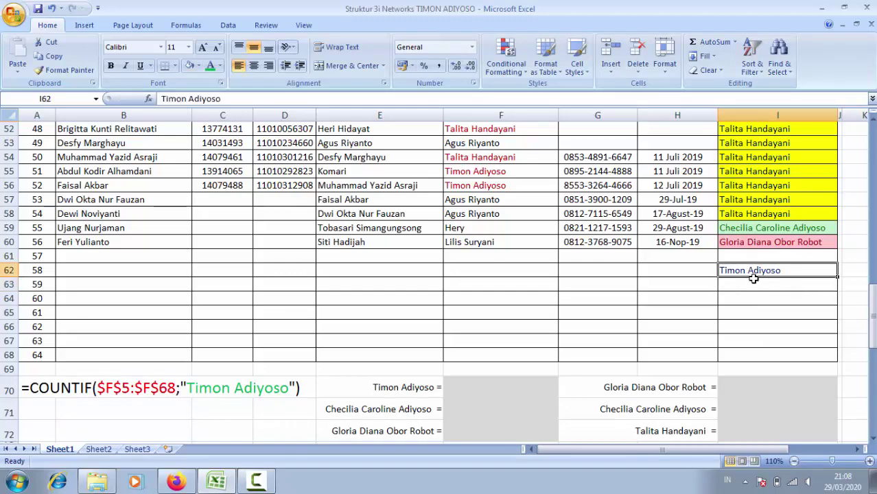
Step: Scroll back up and select the JARINGAN range from the top
scroll(773, 300, up, 6)
scroll(773, 300, up, 8)
scroll(784, 277, up, 2)
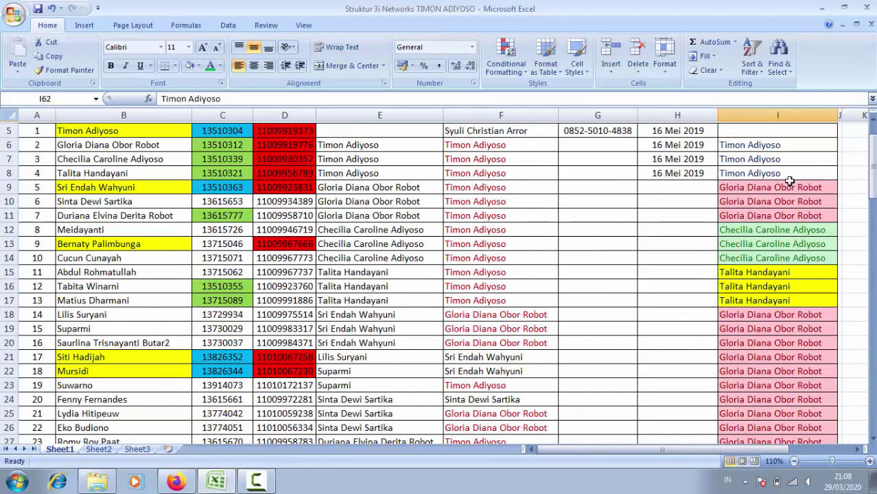
click(758, 165)
scroll(759, 165, up, 2)
mouse_move(725, 191)
mouse_down()
mouse_move(822, 492)
mouse_move(792, 352)
mouse_up()
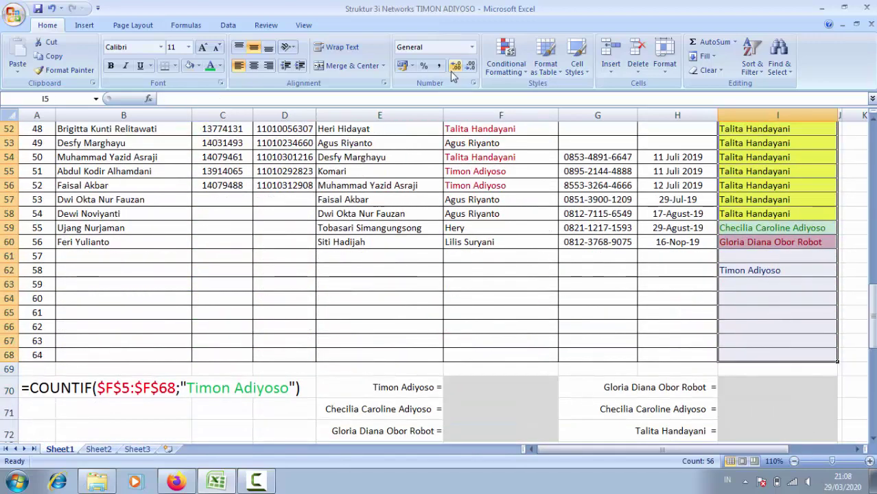
Step: Start another Equal To rule with a custom blue fill format
click(519, 80)
mouse_move(546, 94)
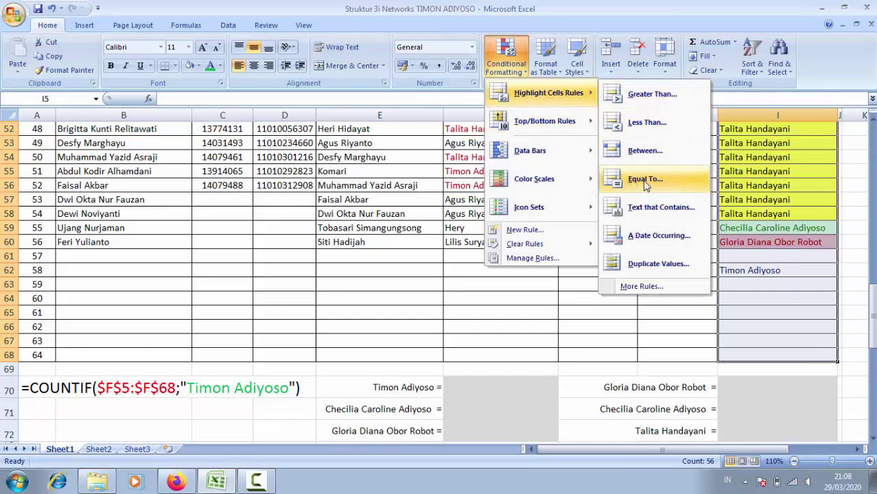
click(645, 180)
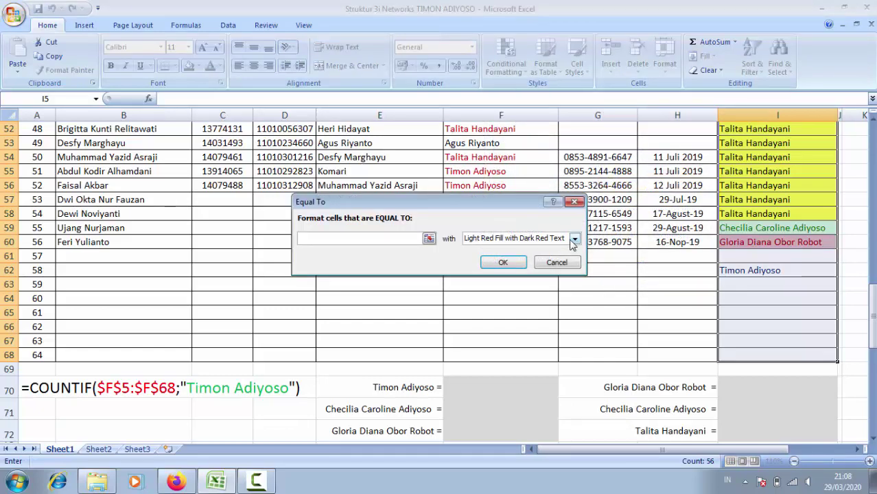
click(573, 239)
click(506, 300)
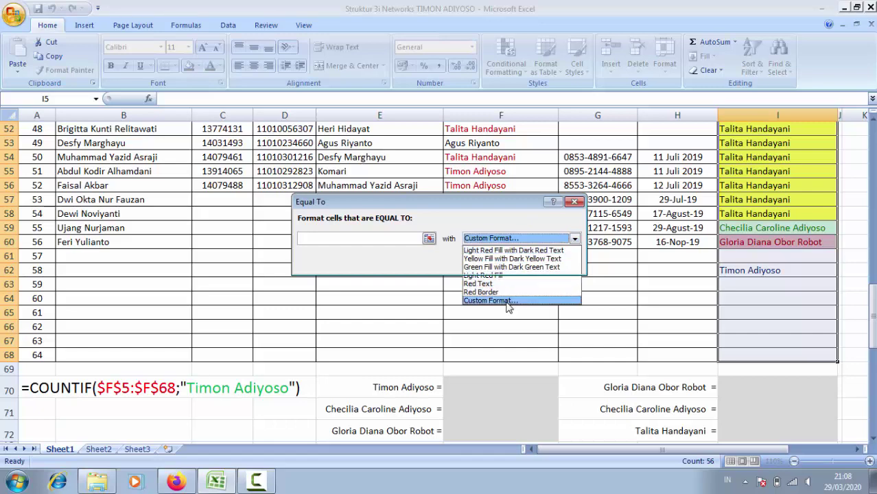
click(395, 96)
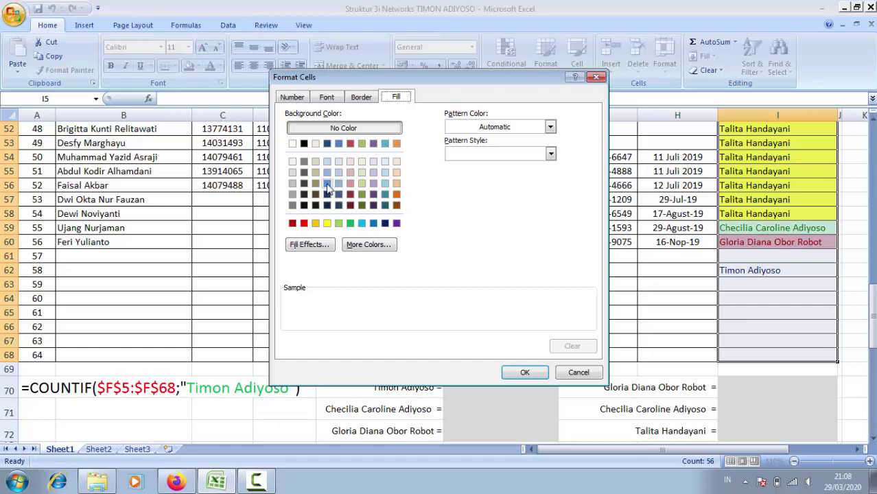
click(327, 183)
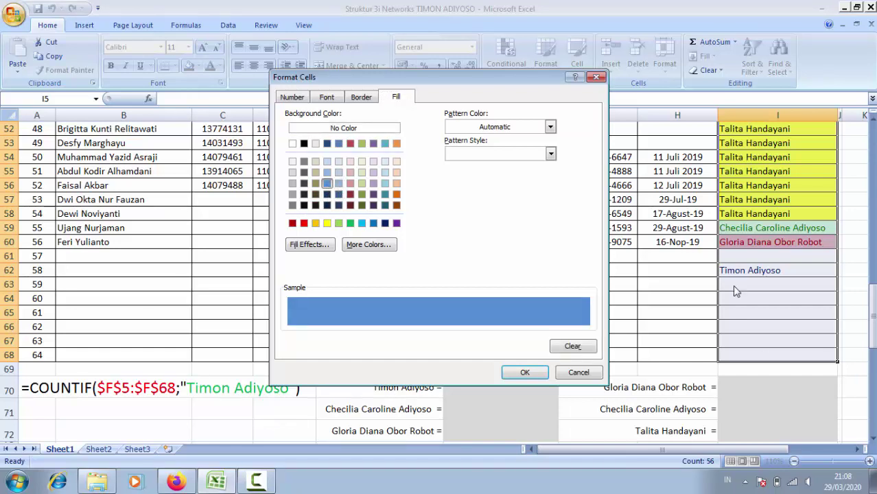
click(523, 372)
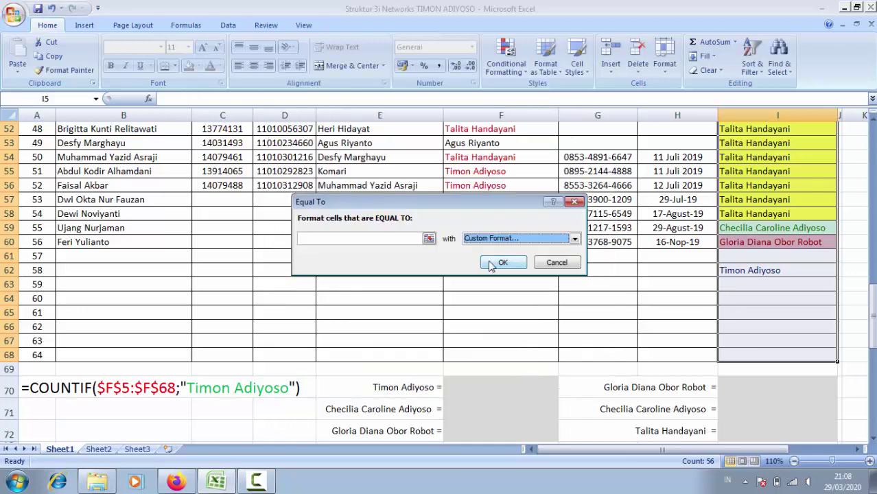
Step: Enter the top leader's name as the match value and apply the blue rule
click(398, 241)
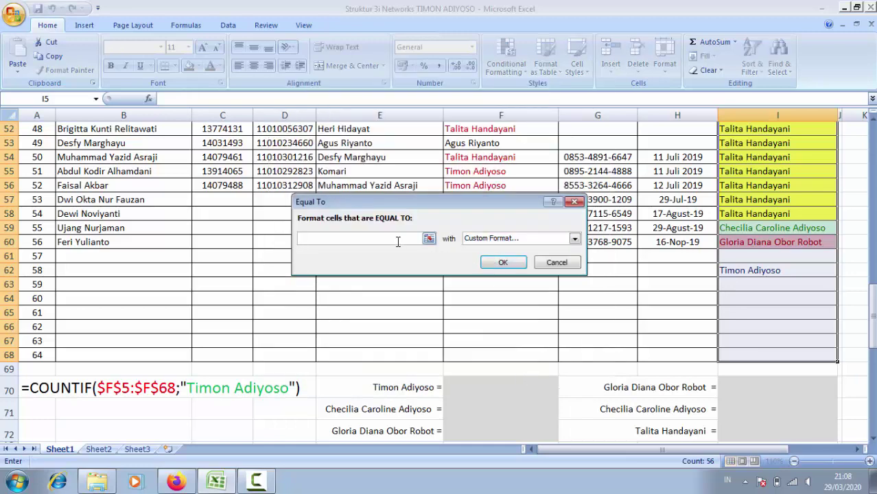
text(Timon Adiy)
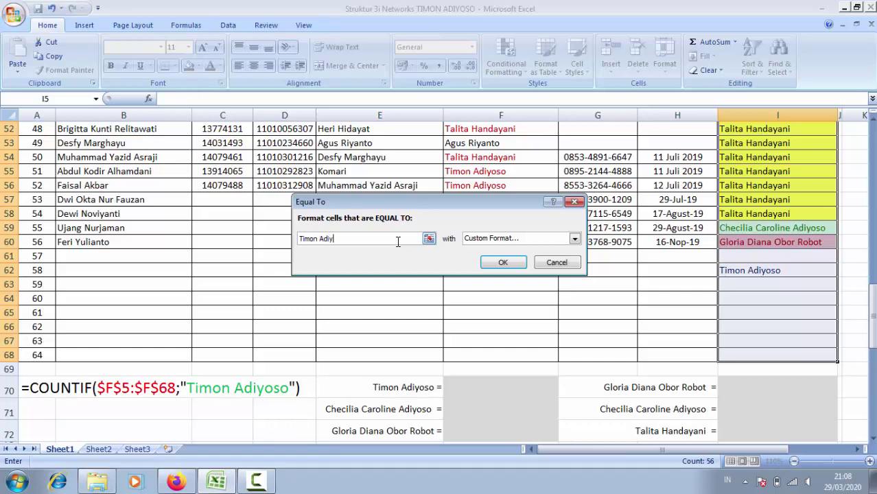
text(oso)
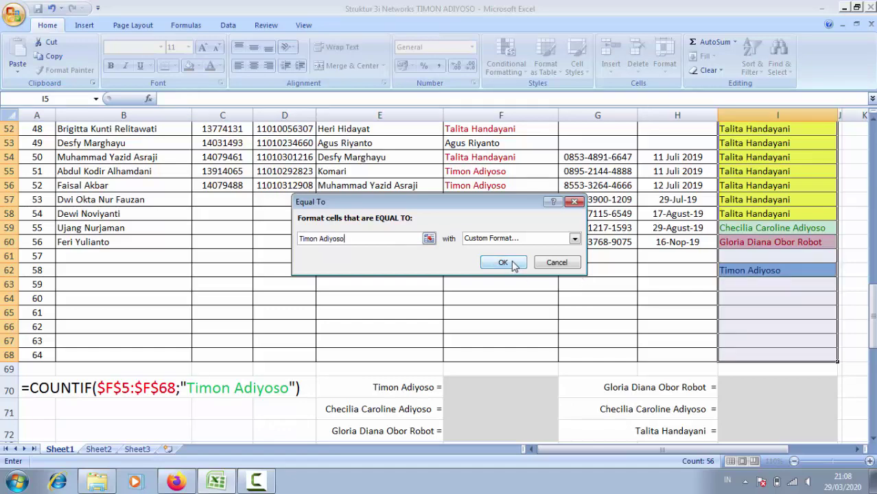
click(503, 262)
click(790, 273)
scroll(789, 274, up, 10)
scroll(790, 274, up, 7)
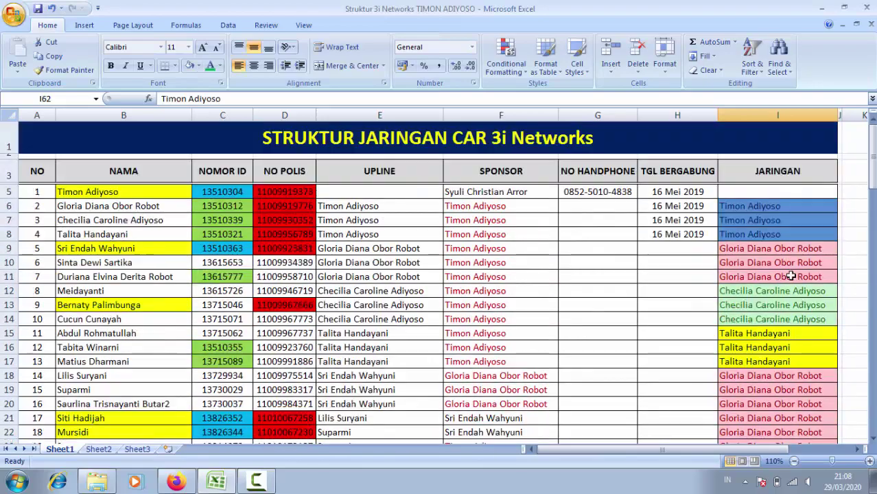
scroll(778, 219, down, 9)
scroll(778, 361, down, 7)
click(766, 340)
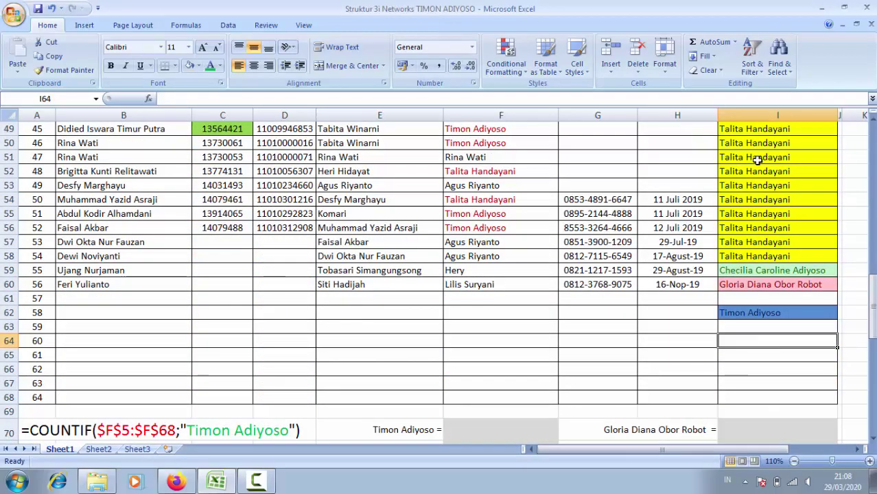
scroll(767, 199, up, 9)
scroll(774, 144, up, 5)
scroll(772, 179, up, 2)
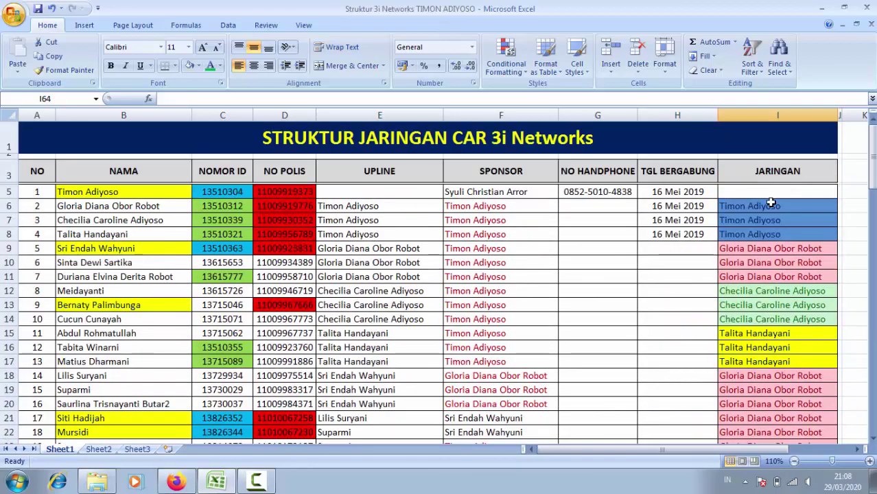
click(755, 207)
scroll(790, 322, down, 14)
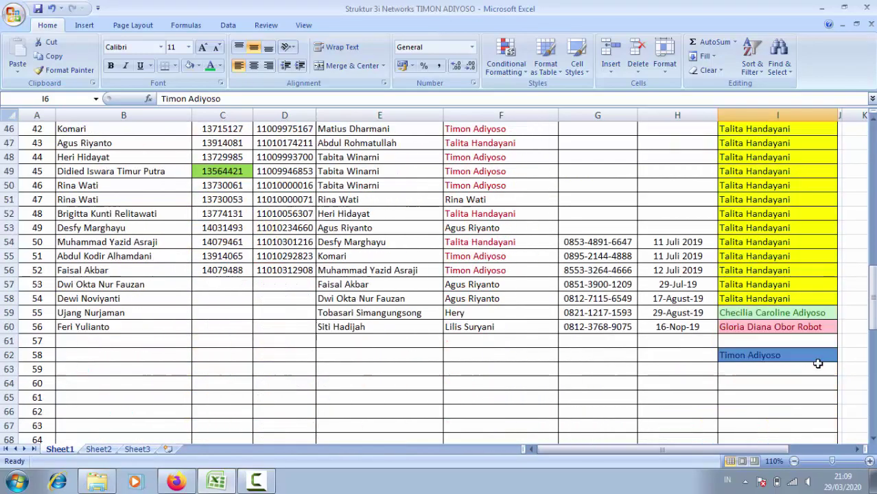
scroll(820, 361, down, 2)
scroll(819, 357, down, 1)
scroll(729, 341, down, 2)
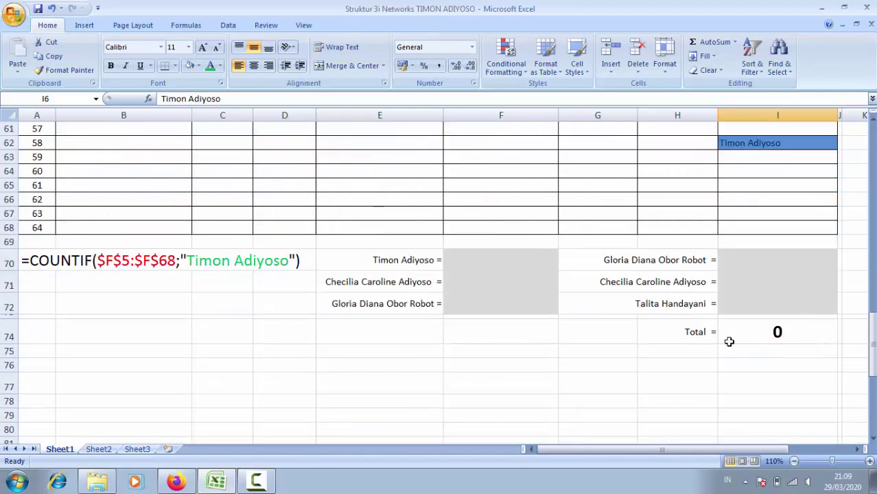
click(744, 255)
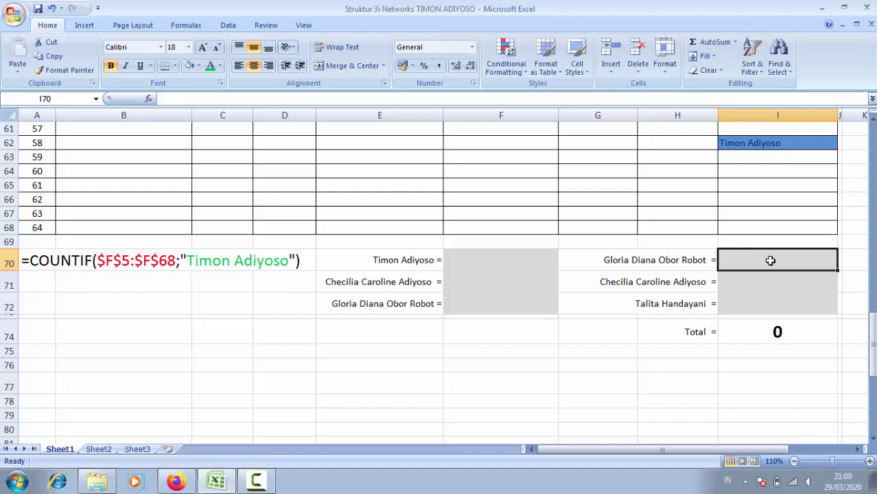
Step: Enter =COUNTIF(I5:I68;"<leader name>") in I70 to count the row-70 leader's entries
text(=)
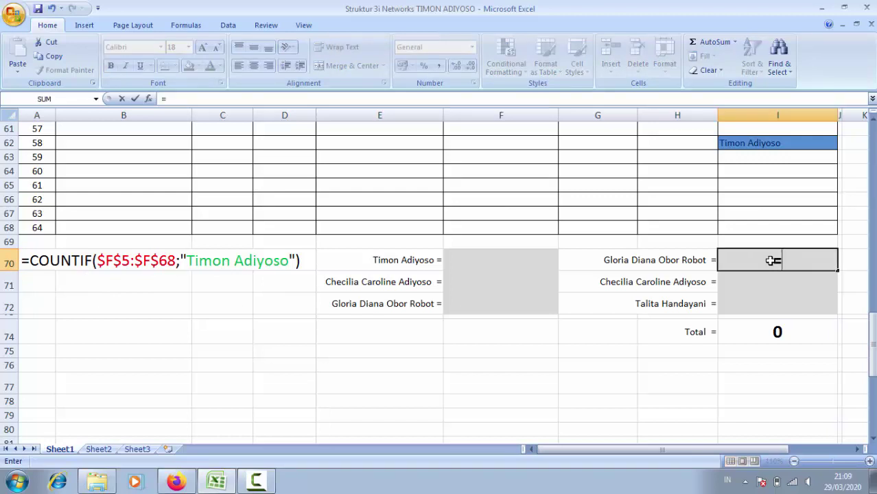
text(coun)
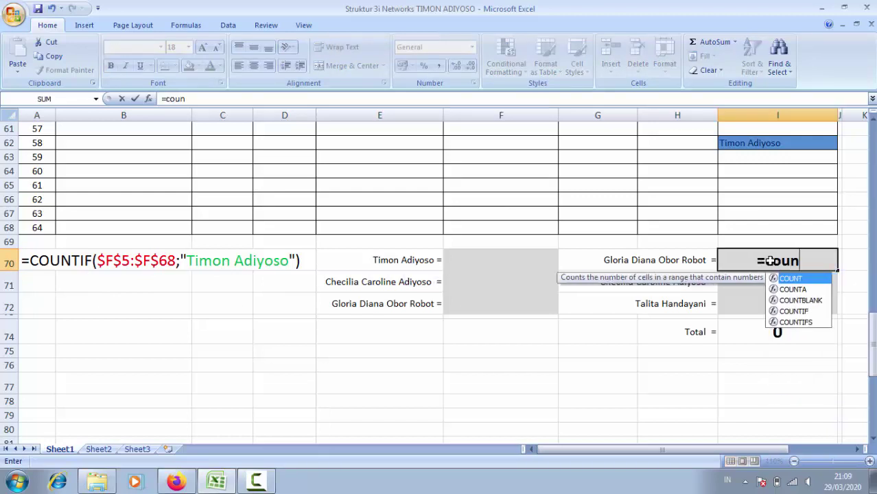
double_click(801, 312)
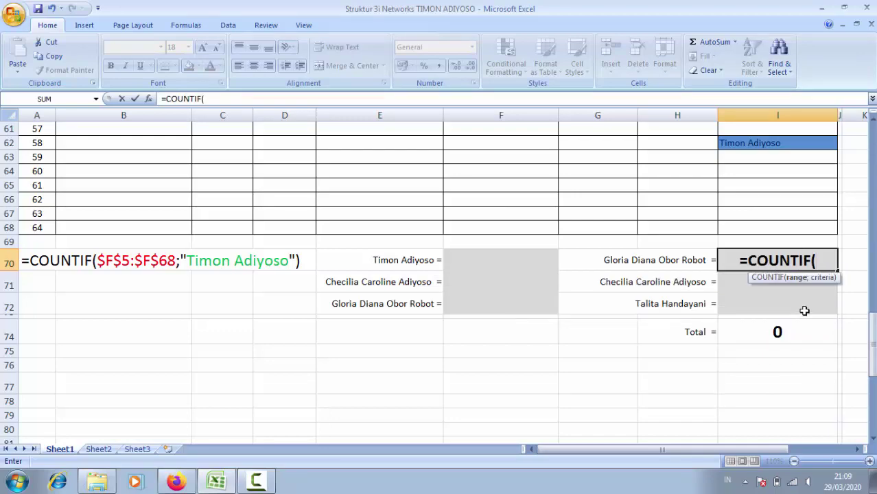
drag(872, 340, 870, 147)
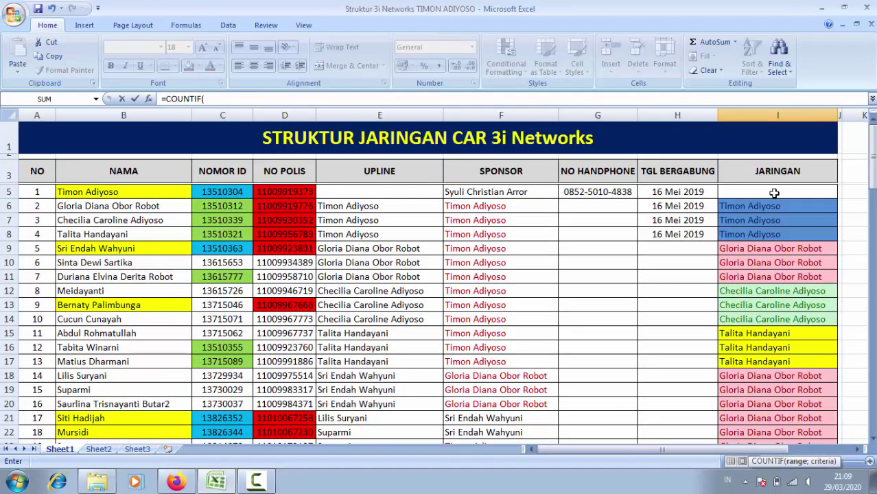
mouse_move(775, 192)
mouse_down()
mouse_move(783, 468)
mouse_move(805, 409)
mouse_up()
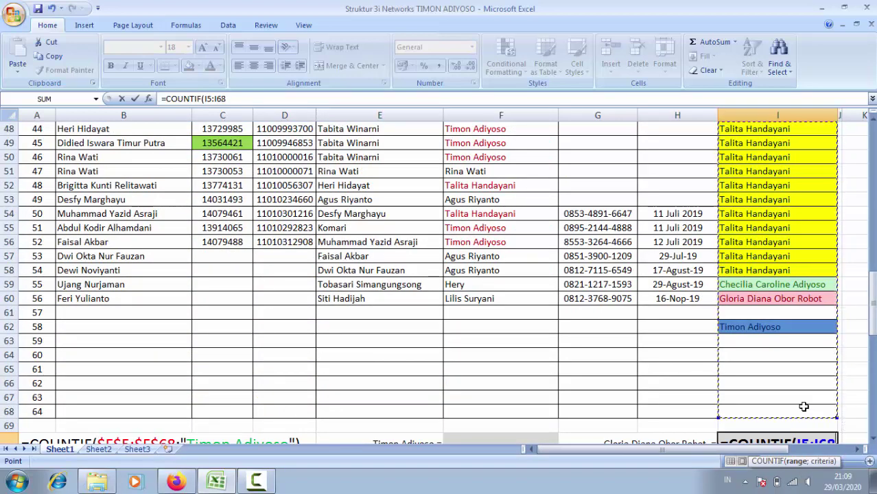
scroll(805, 408, down, 1)
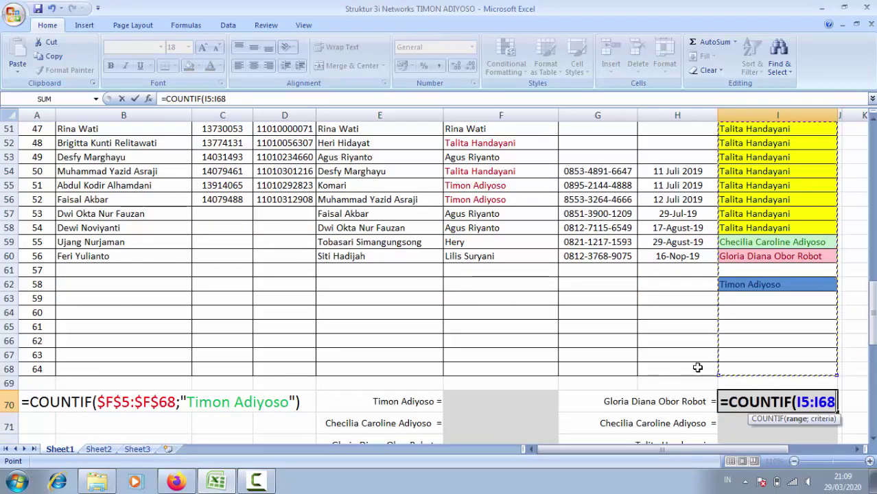
text(;)
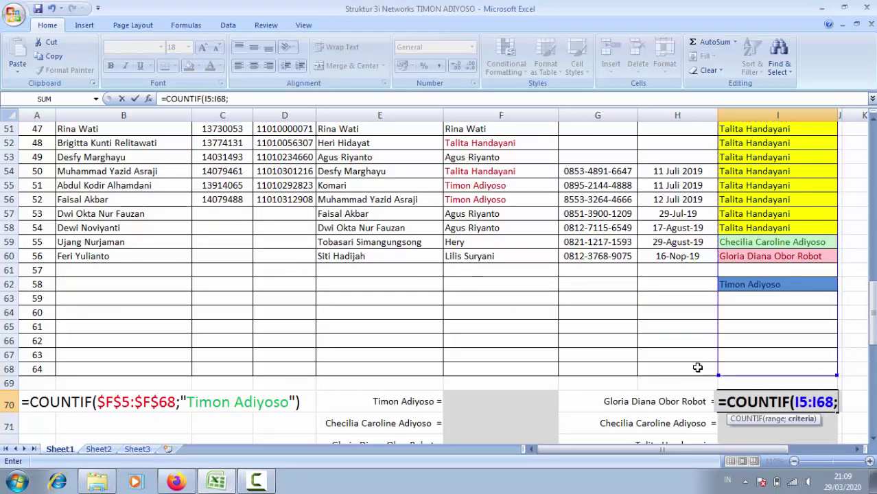
text(")
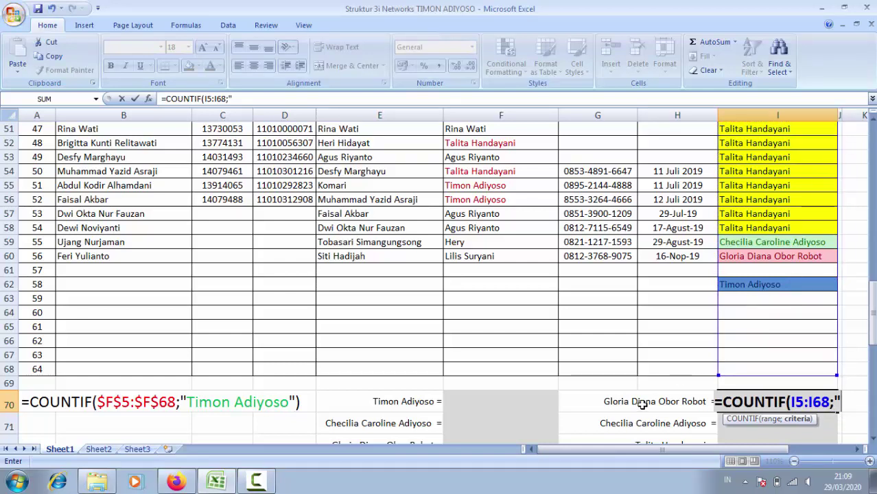
text(G)
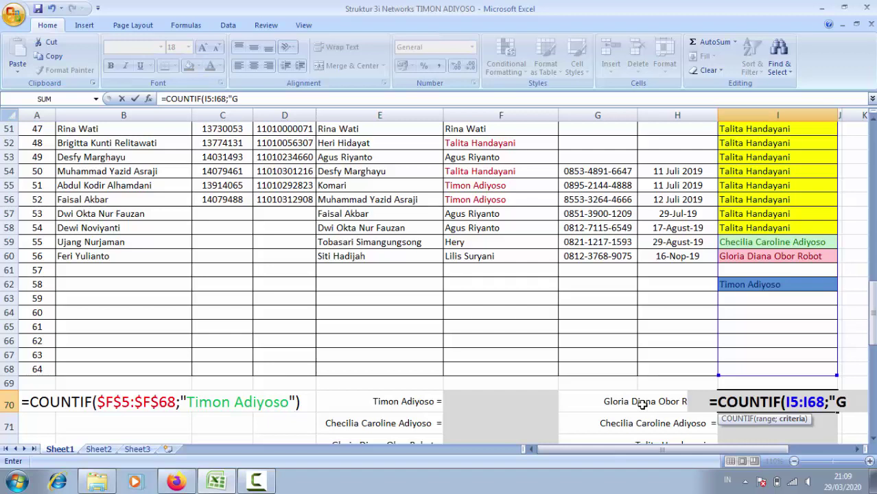
text(loria)
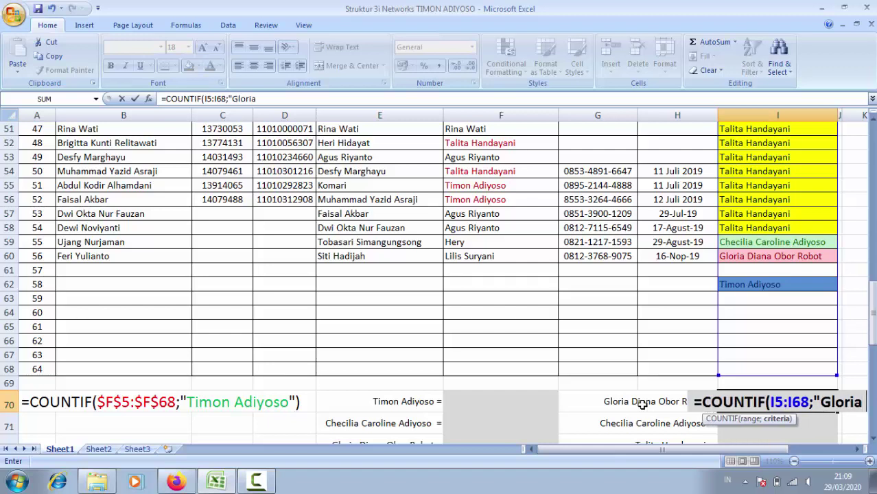
text( Diana)
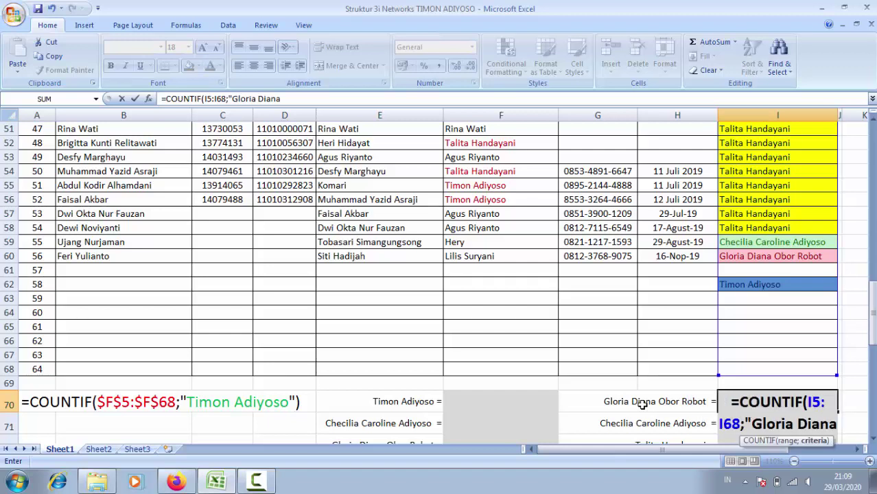
text( Obor)
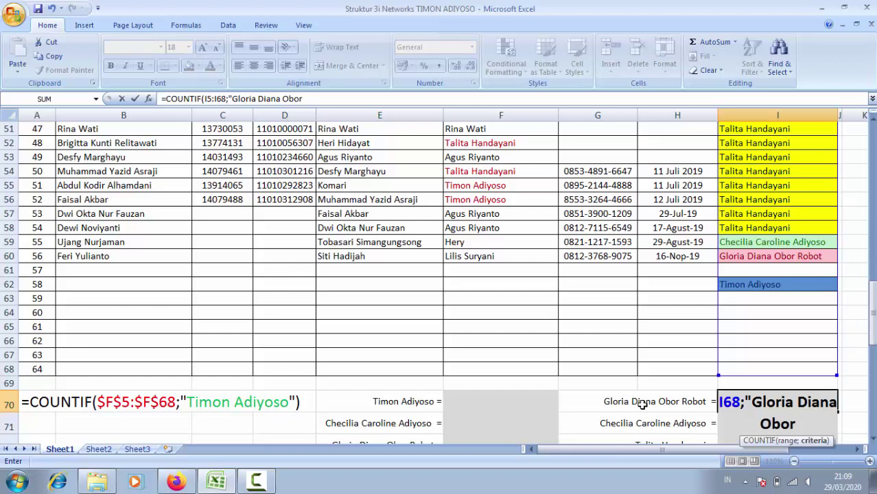
text( Robot)
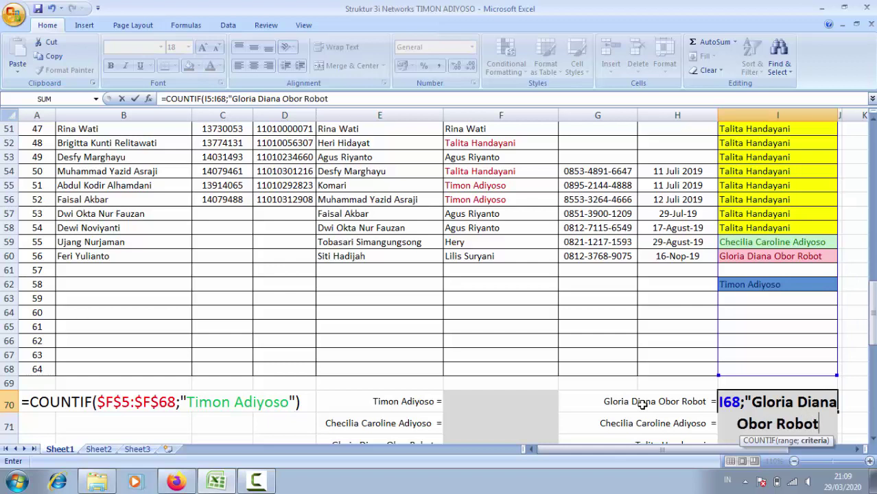
text(")
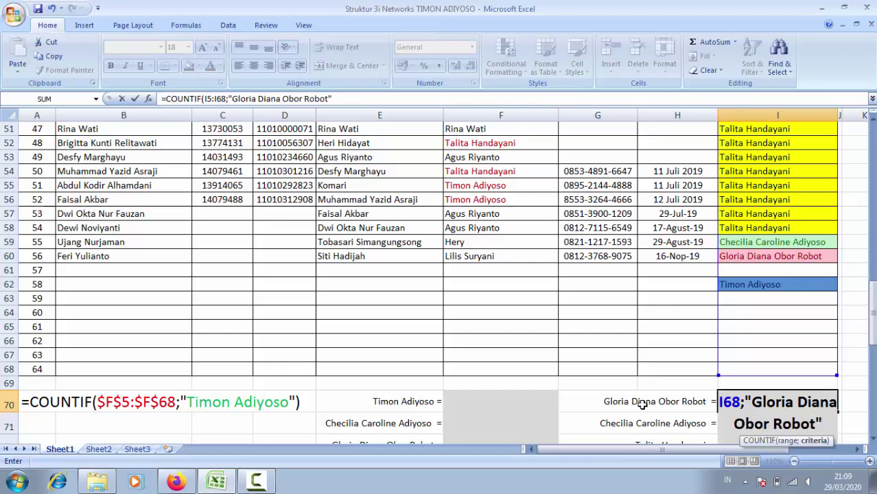
text())
key(Return)
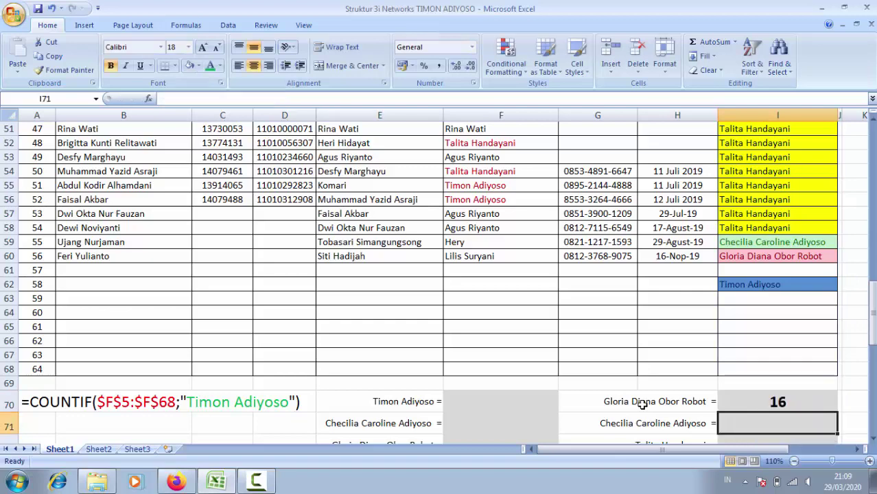
Step: Check the I70 result of 16, then select I71:I72
scroll(824, 411, down, 2)
click(782, 316)
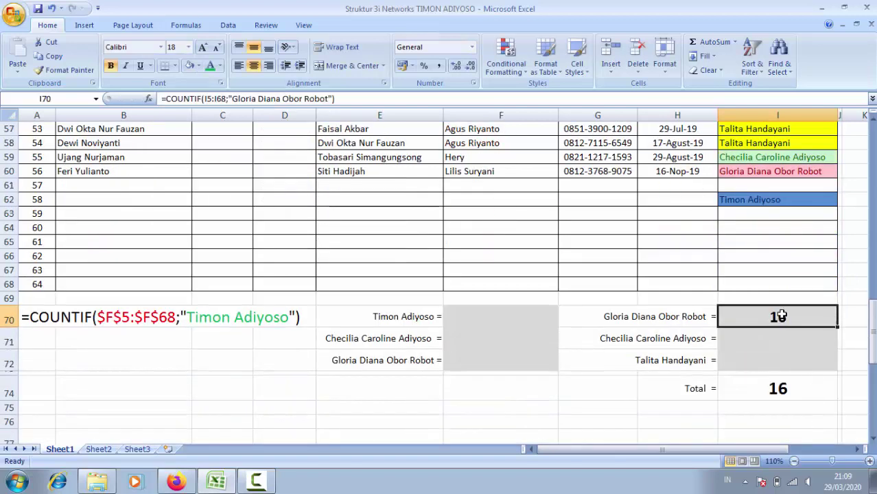
double_click(781, 315)
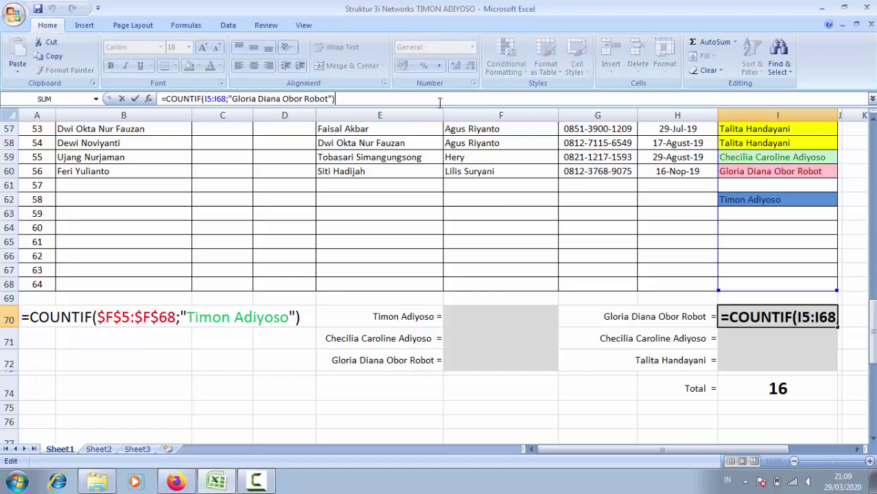
key(Escape)
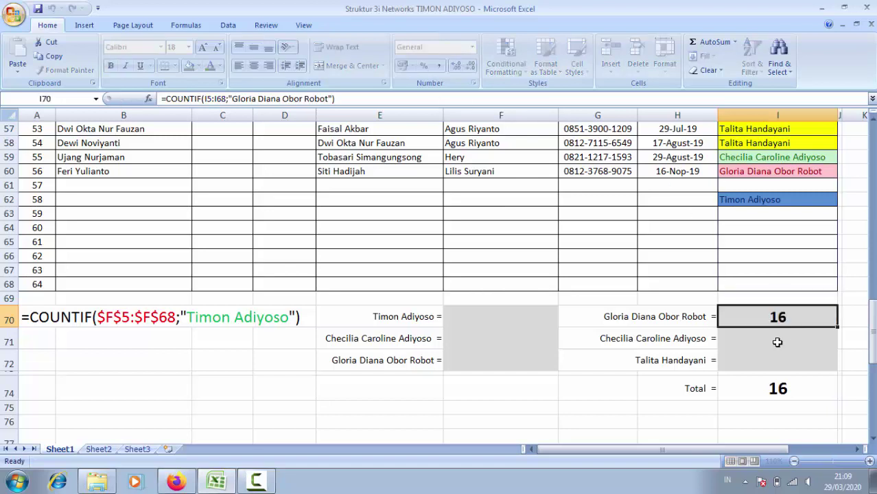
drag(767, 340, 762, 368)
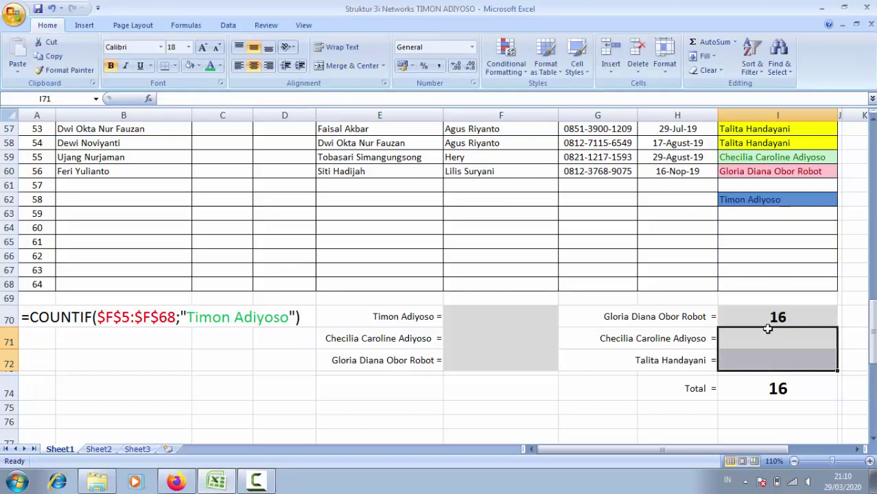
Step: Use F4 to change the range in I70's COUNTIF formula to $I$5:$I$68
click(767, 320)
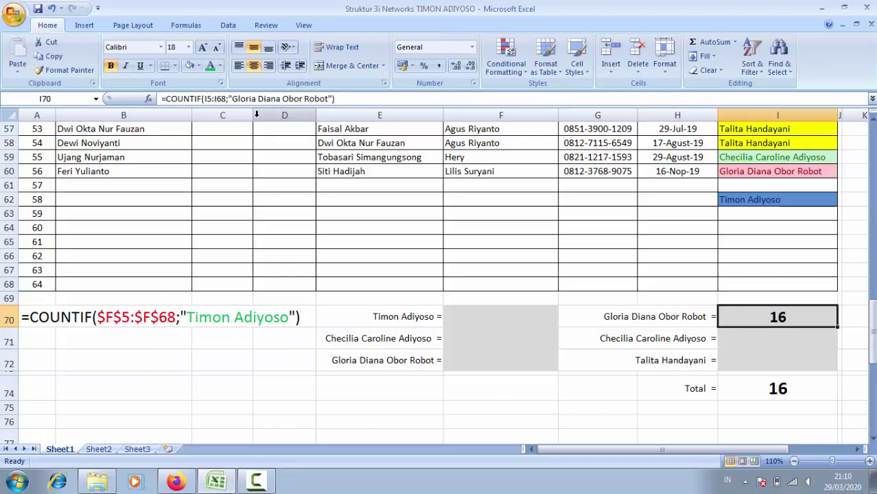
click(205, 99)
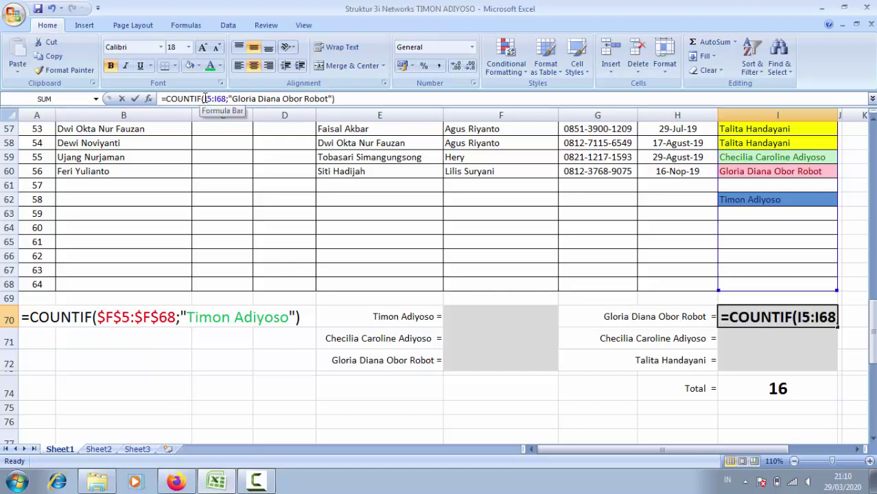
drag(223, 98, 226, 99)
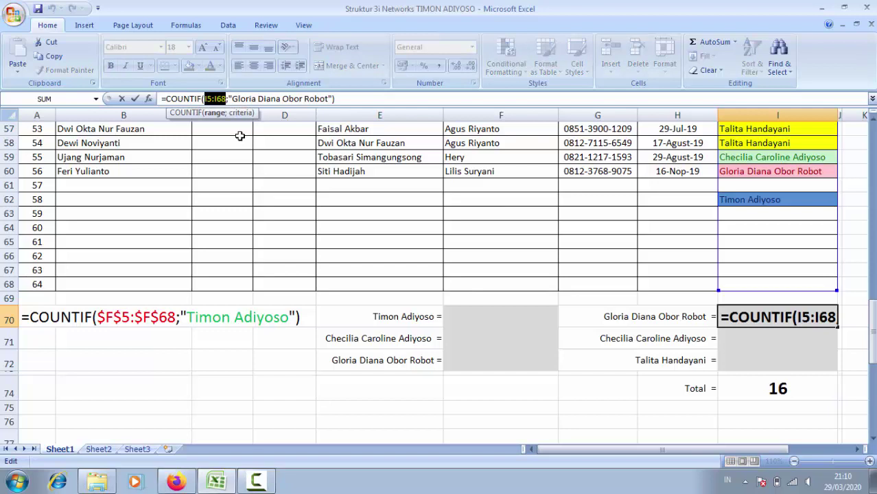
key(F4)
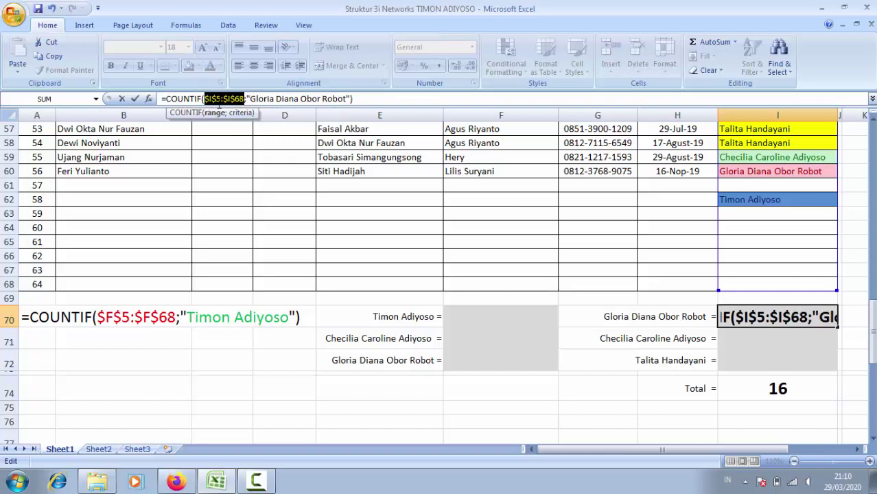
key(Return)
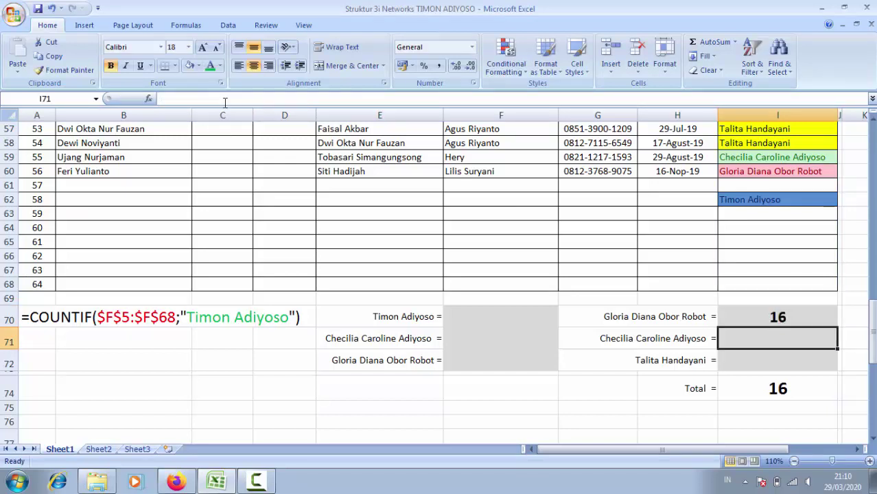
Step: Copy the I70 count formula and paste it into I71:I72
click(791, 317)
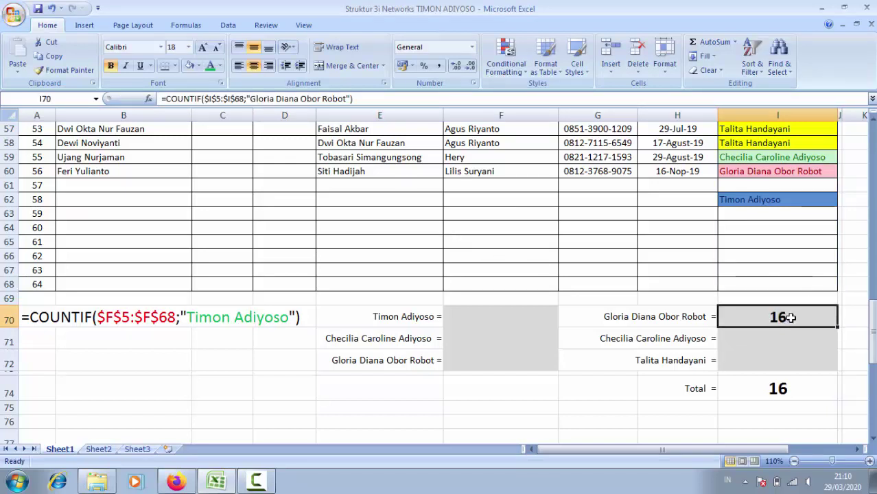
key(ctrl+c)
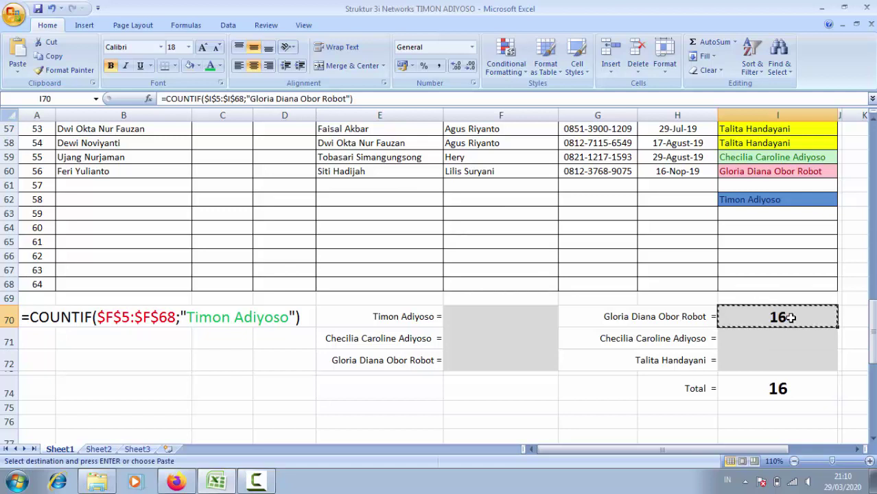
right_click(790, 317)
click(682, 138)
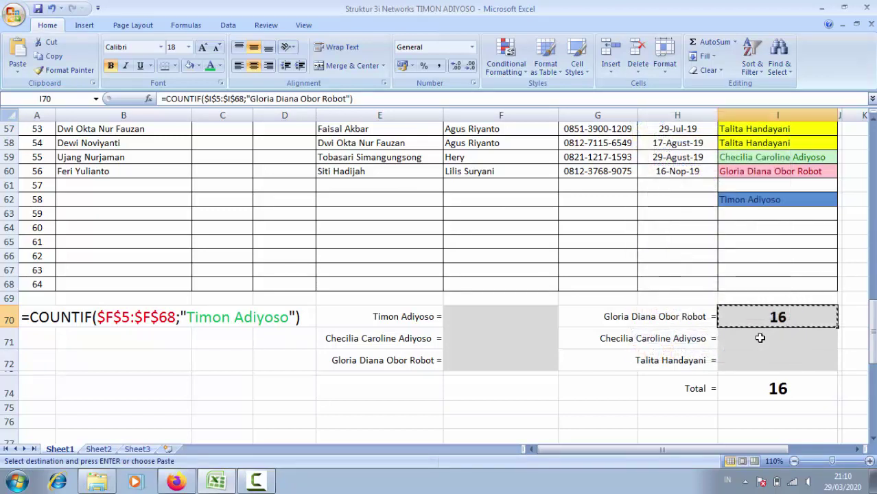
drag(760, 337, 761, 355)
right_click(762, 355)
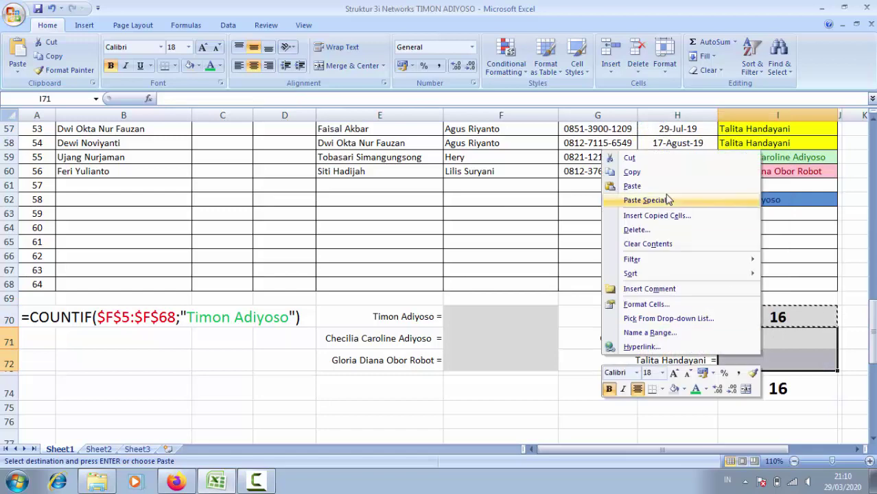
click(664, 186)
Step: Inspect the pasted formulas in I71 and I72 without changing them
click(783, 343)
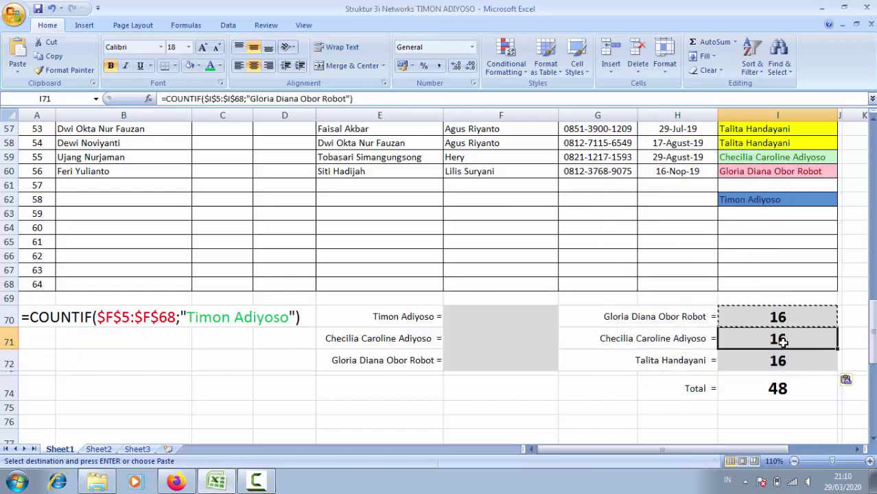
click(363, 99)
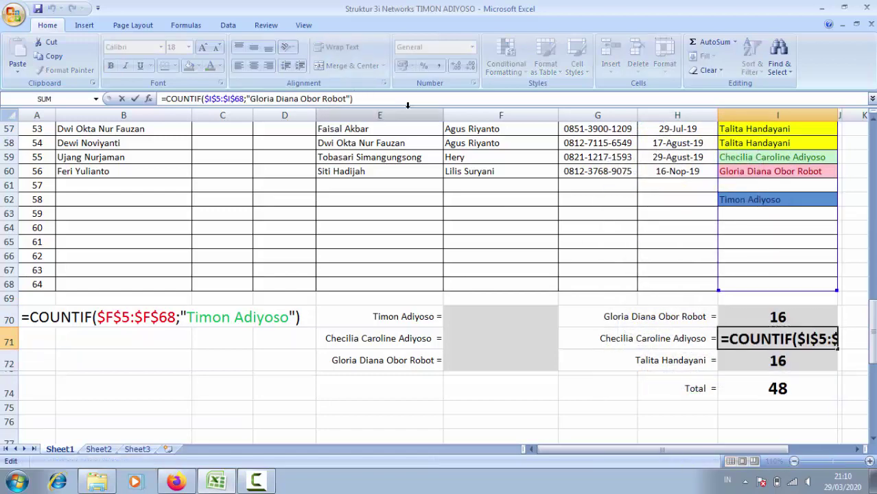
key(Escape)
click(736, 361)
double_click(736, 361)
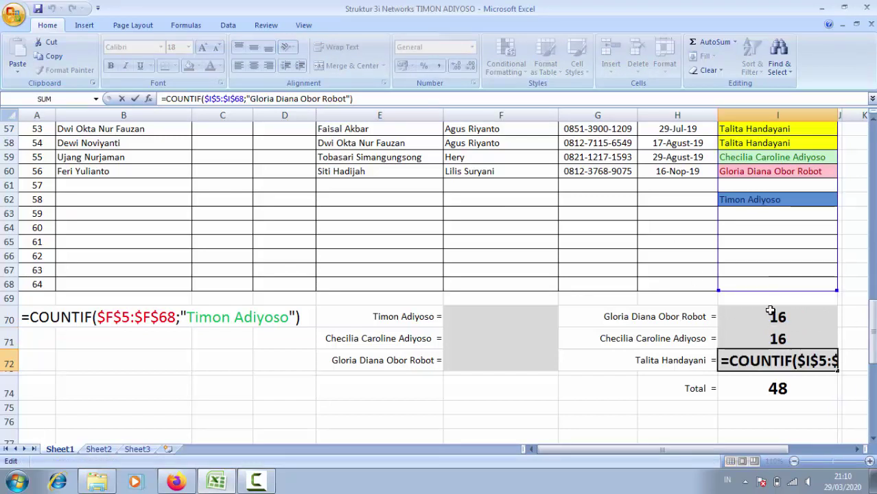
key(Escape)
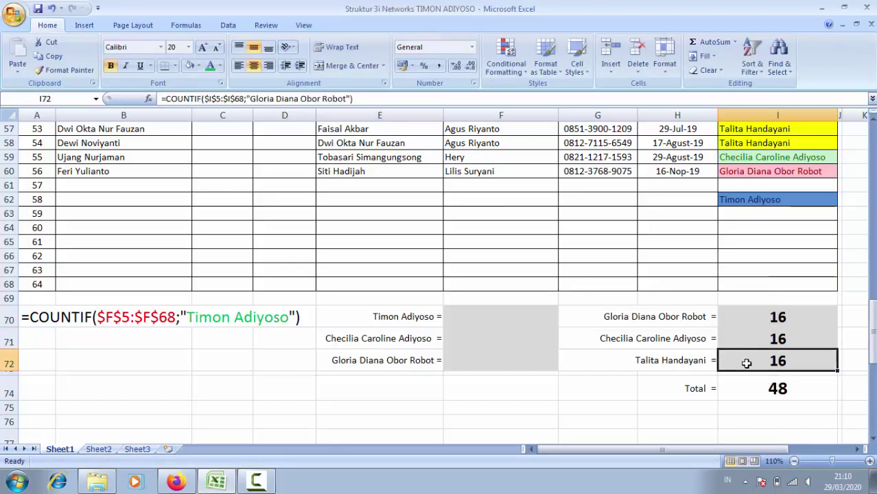
Step: Replace I71's COUNTIF criterion with the row-71 leader's name, giving 20
click(754, 335)
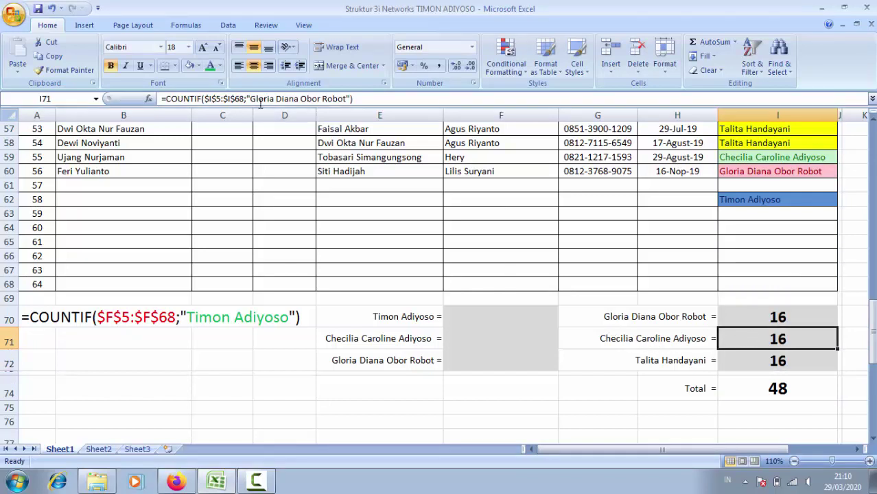
drag(251, 99, 346, 100)
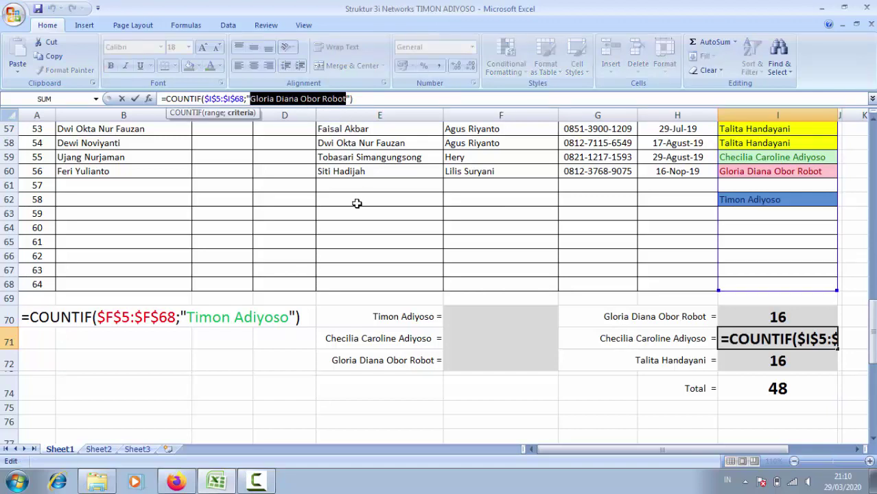
text(Ch)
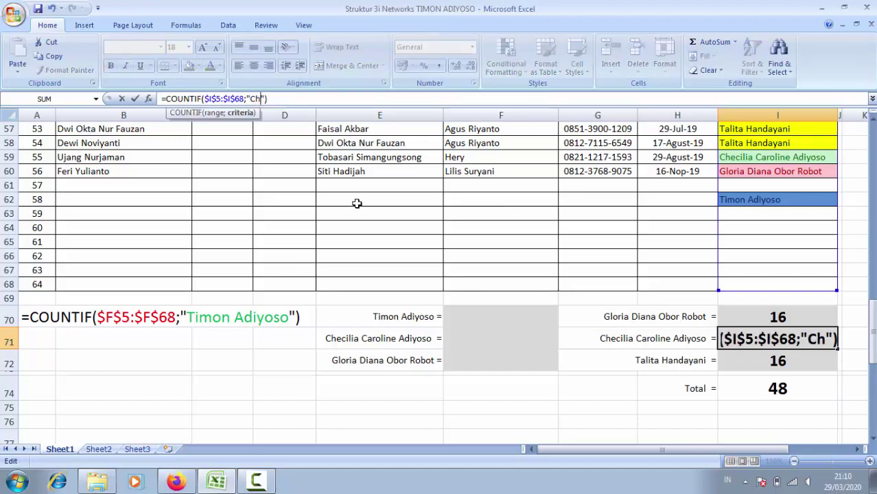
text(ecilia)
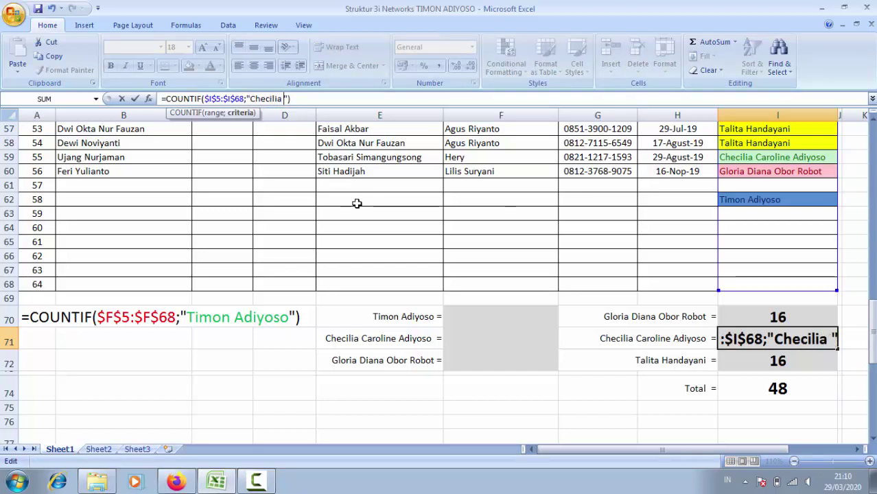
text( Caroline )
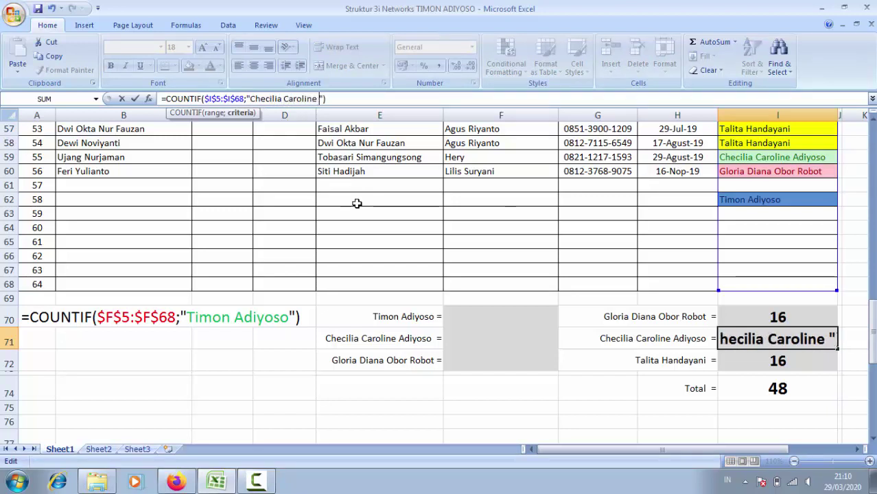
text(Adiyoso)
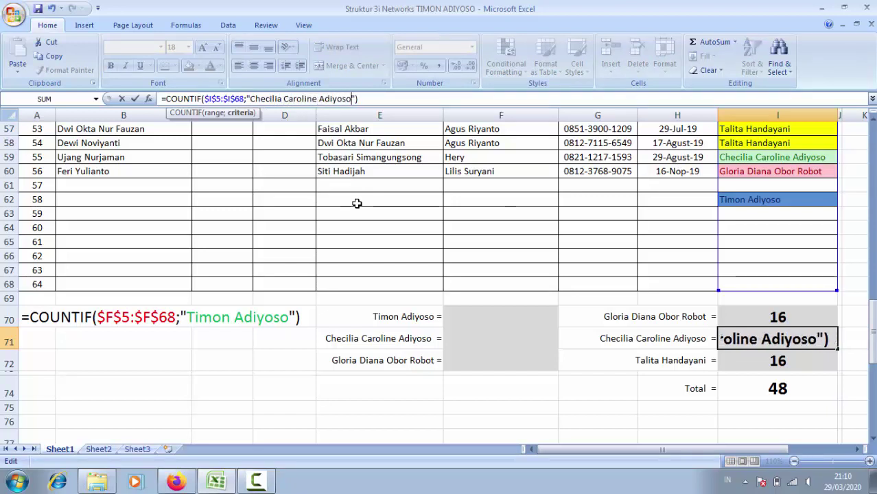
key(Return)
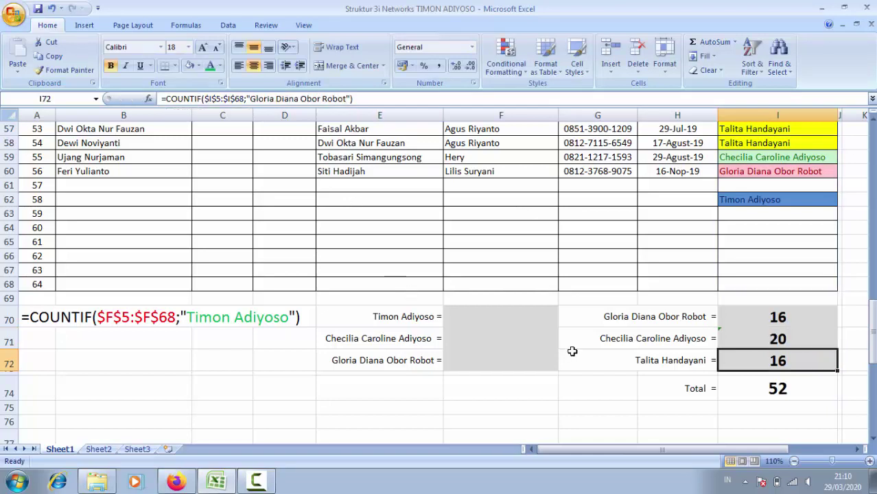
Step: Replace I72's COUNTIF criterion with the row-72 leader's name, giving 16
click(347, 98)
key(BackSpace)
key(BackSpace)
key(BackSpace)
key(BackSpace)
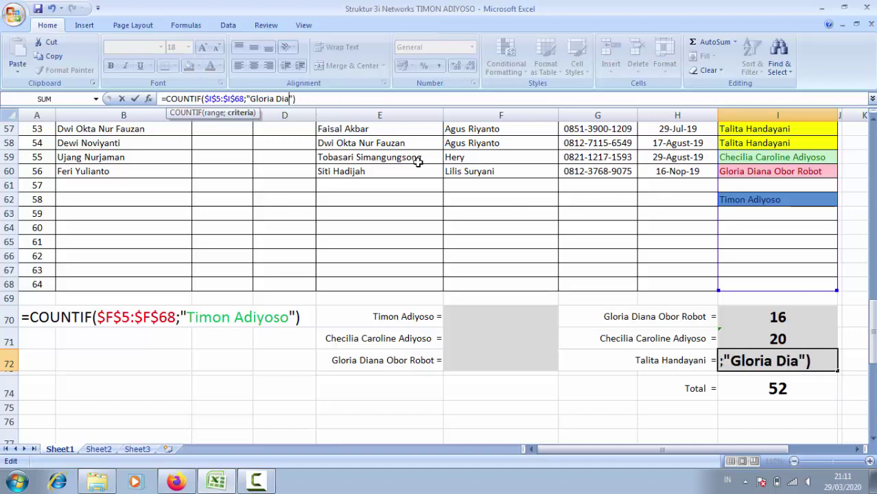
key(BackSpace)
key(BackSpace)
key(BackSpace)
key(BackSpace)
key(BackSpace)
key(BackSpace)
key(BackSpace)
key(BackSpace)
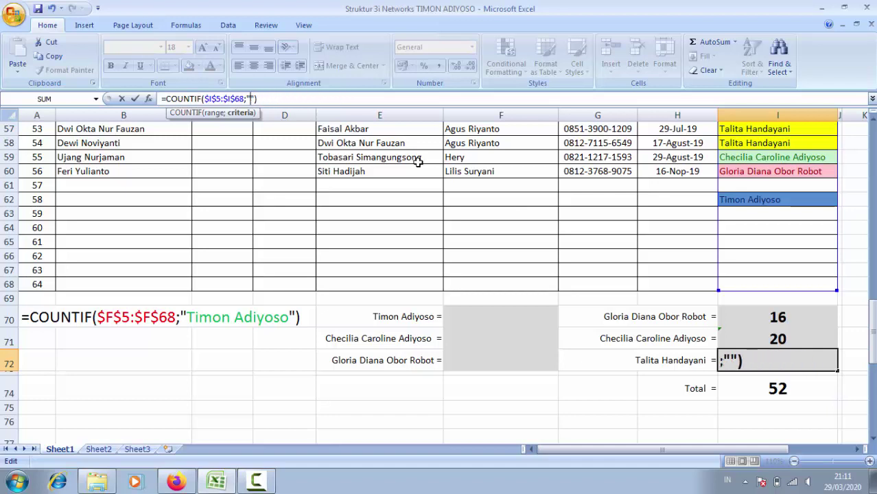
text(Talita )
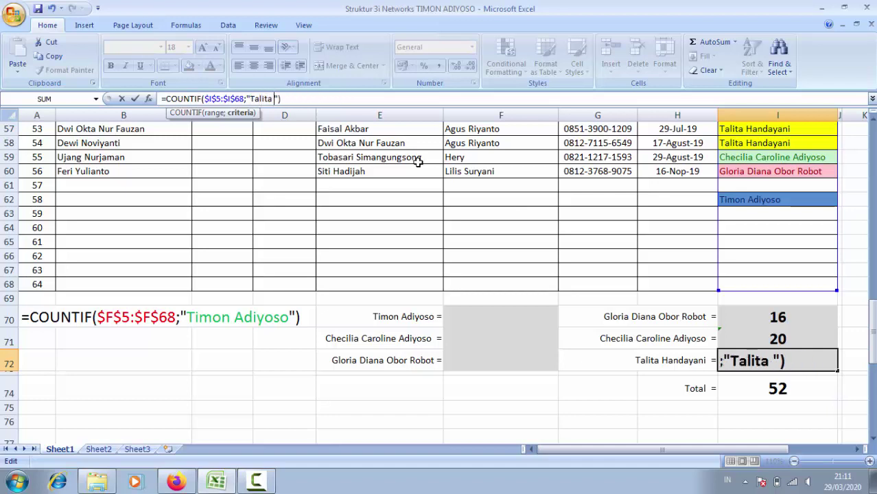
text(Handayan)
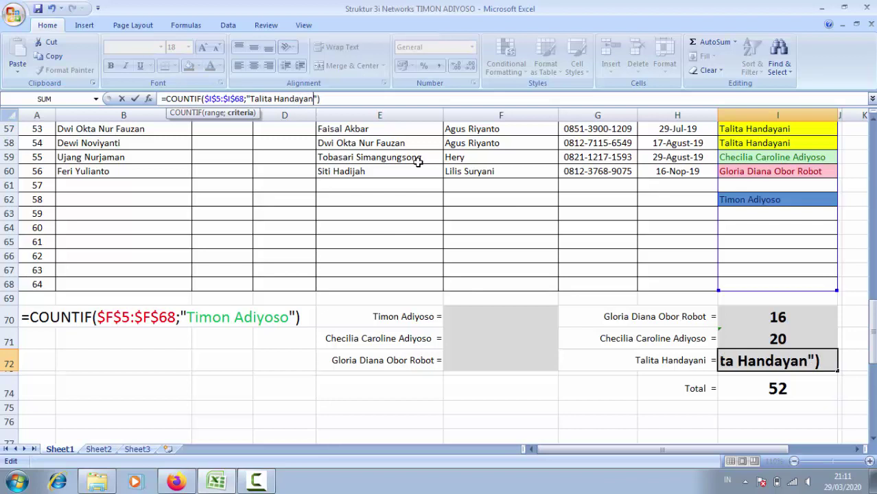
text(i)
key(Return)
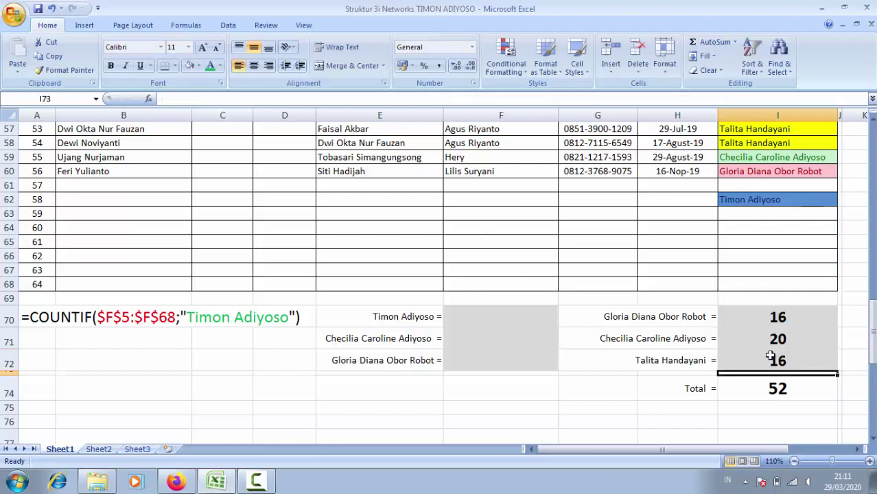
click(773, 366)
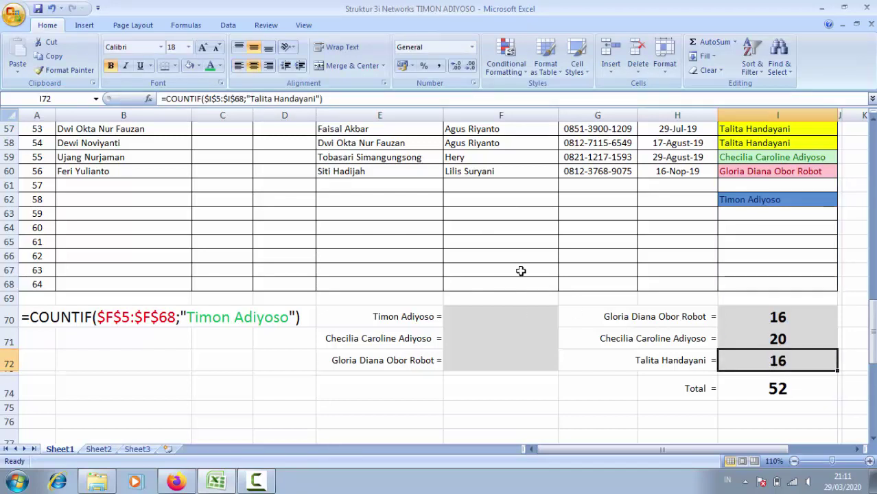
click(475, 341)
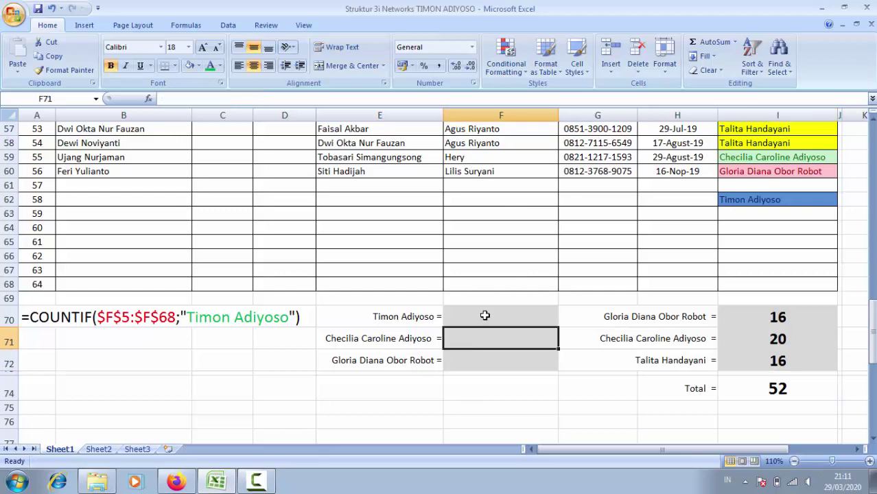
Step: Enter a COUNTIF in F70 counting the first network leader's name across F5:F68
click(483, 315)
scroll(476, 340, up, 12)
scroll(473, 329, up, 7)
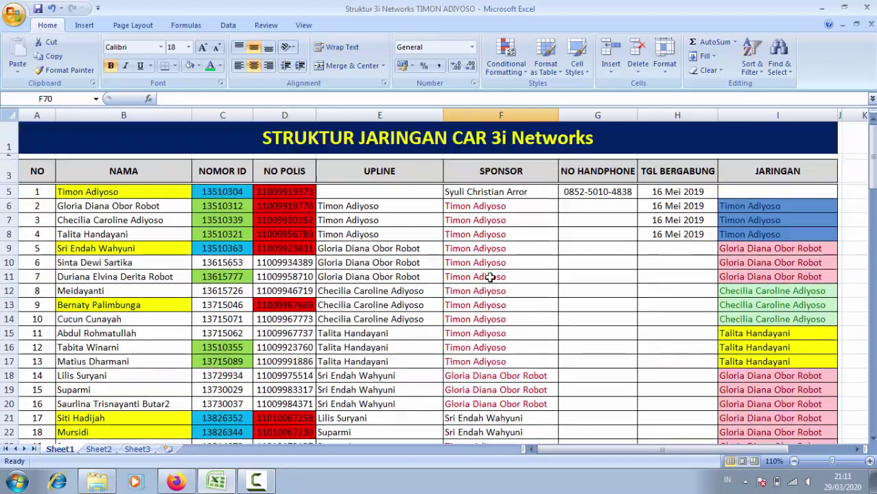
scroll(473, 230, down, 2)
scroll(472, 231, down, 13)
scroll(489, 295, down, 6)
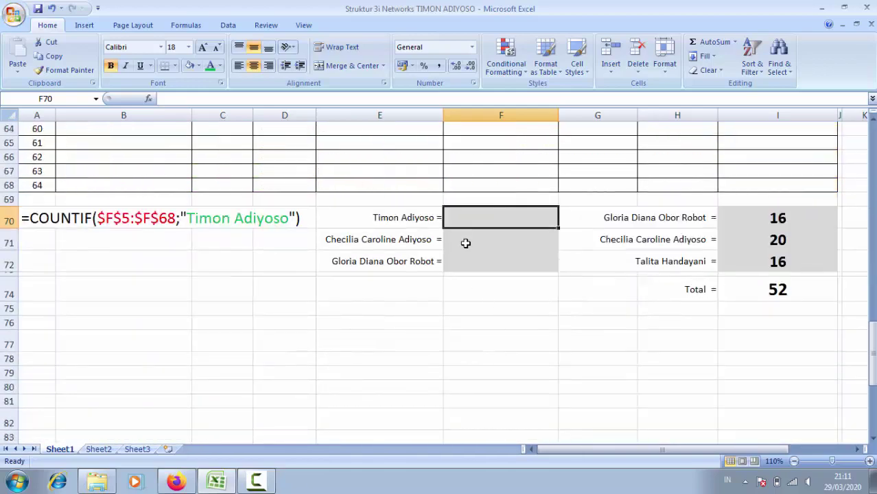
text(=c)
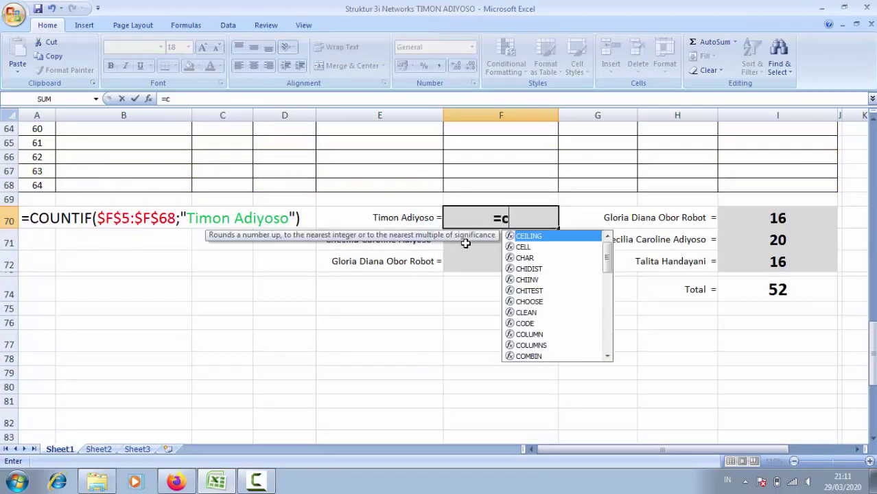
text(ou)
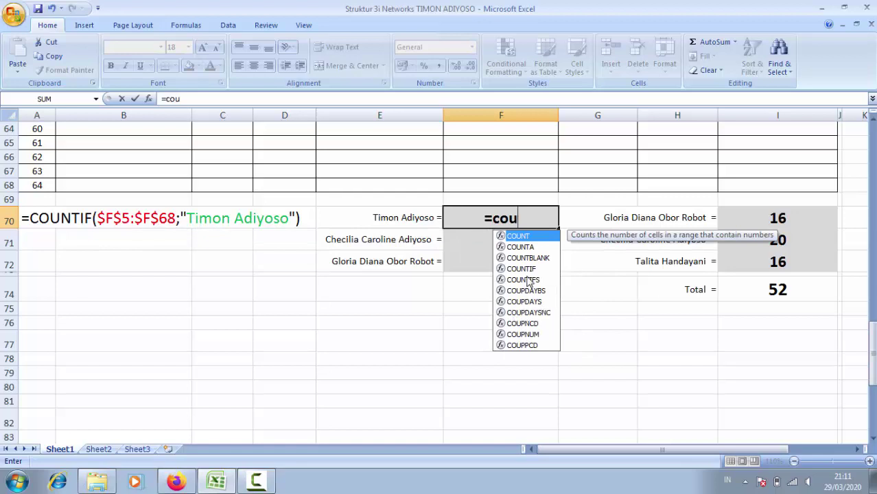
double_click(527, 270)
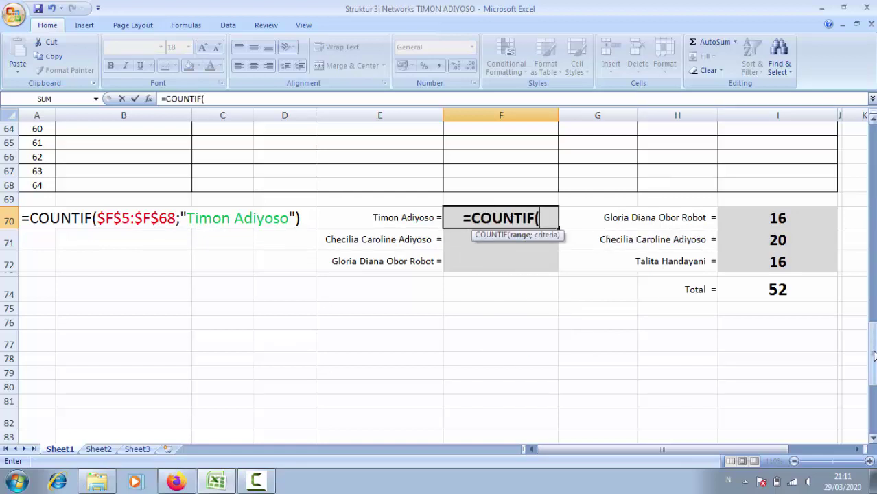
drag(872, 354, 872, 155)
click(510, 192)
mouse_move(510, 192)
mouse_down()
mouse_move(508, 492)
mouse_move(477, 187)
mouse_move(477, 197)
mouse_up()
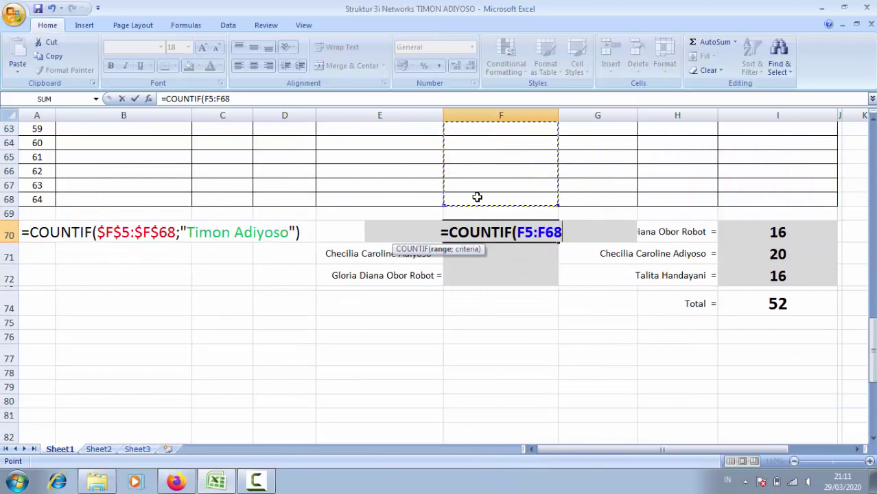
text(;)
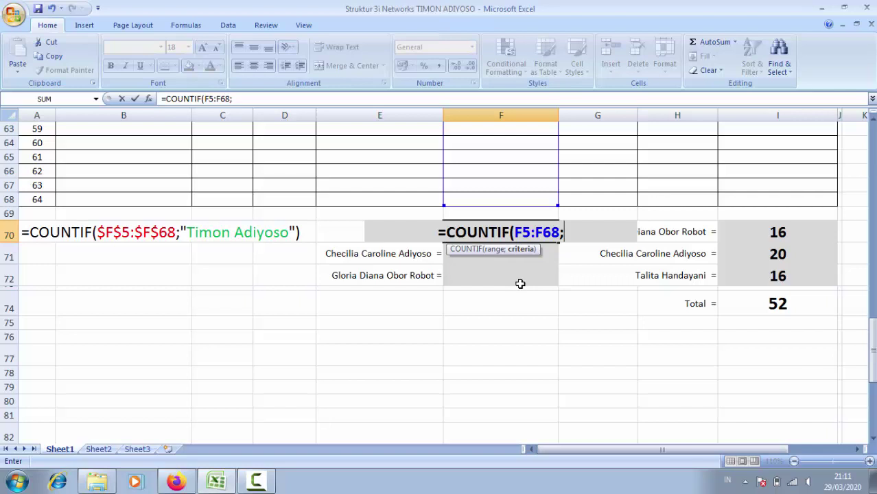
text("T)
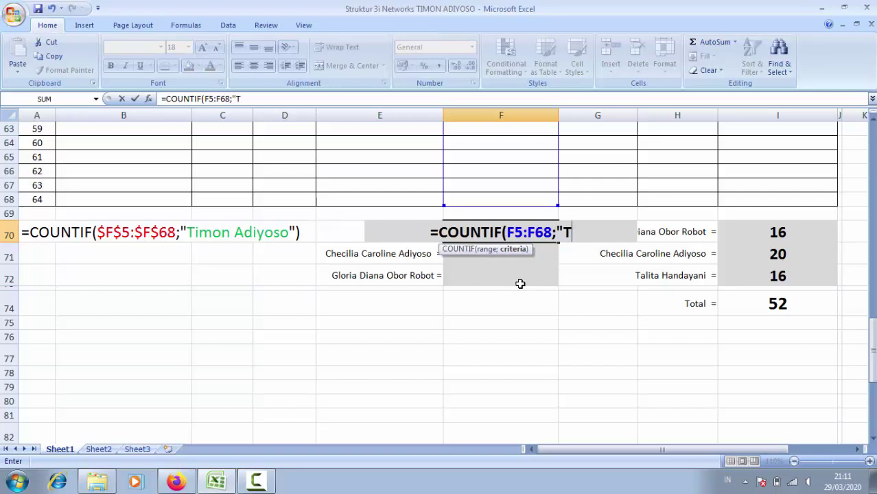
text(imon A)
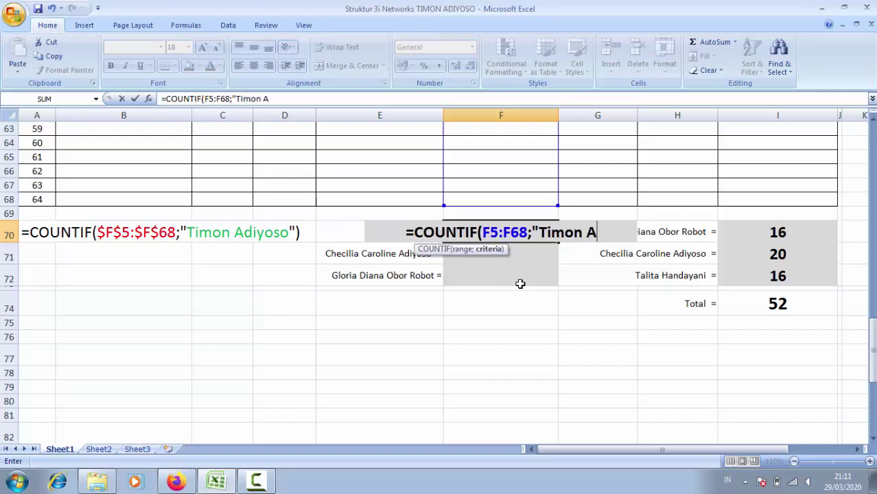
text(diyoso)
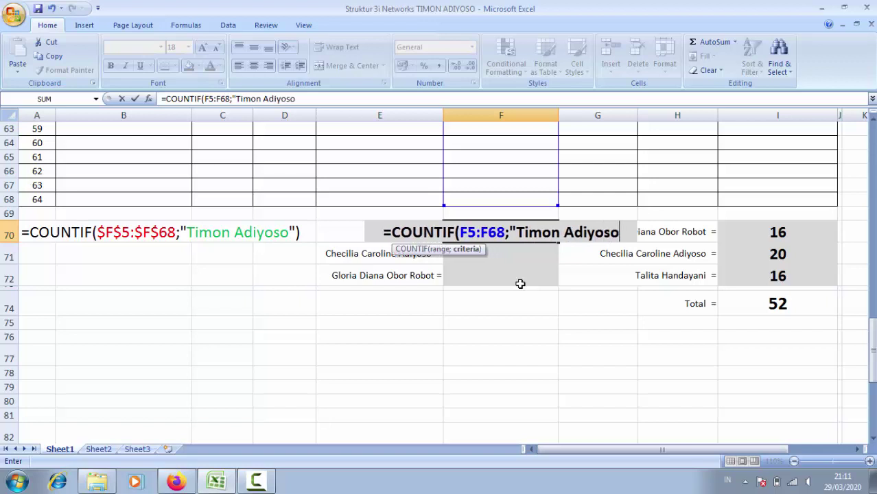
text("))
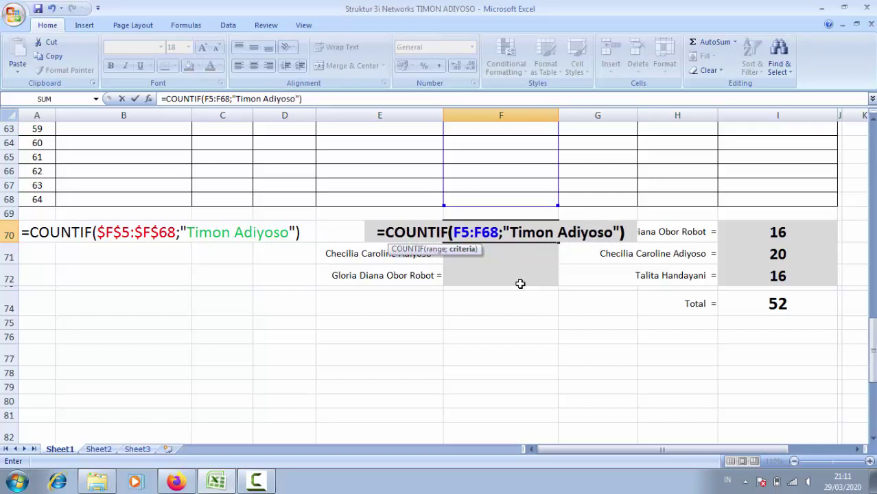
key(Return)
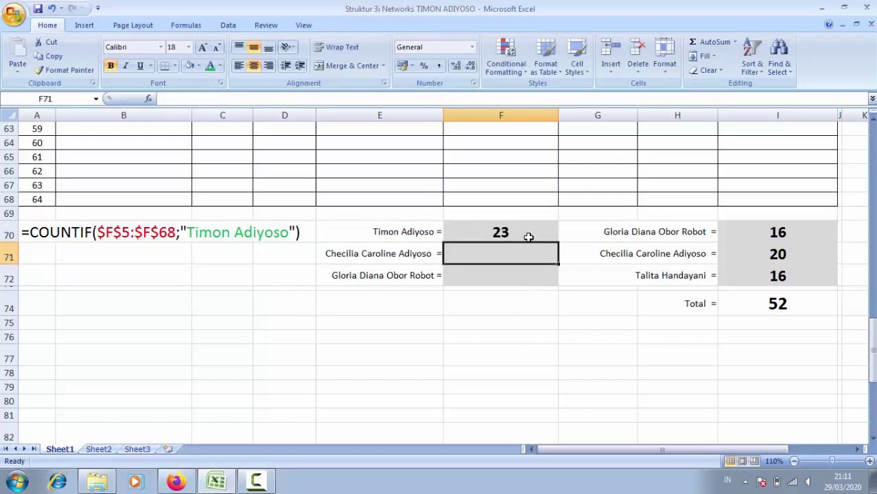
Step: Copy the F70 count formula into F71:F72 and inspect the copies' shifted ranges
click(526, 234)
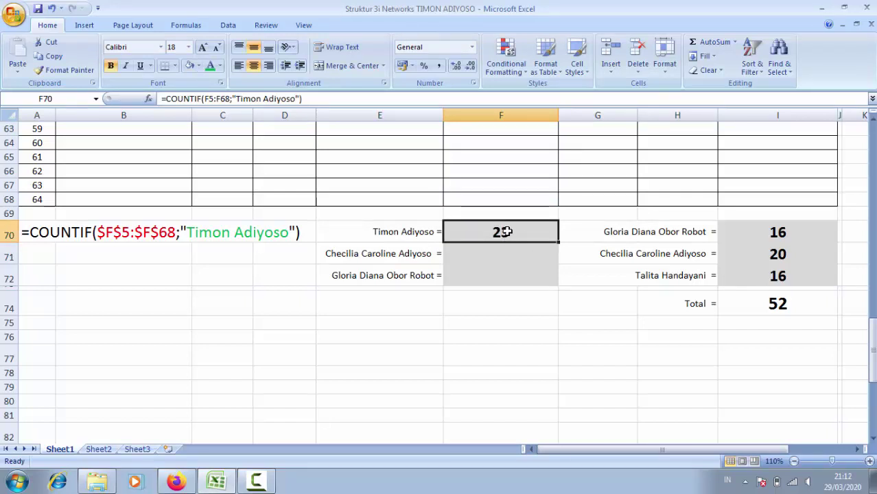
key(ctrl+c)
drag(512, 253, 512, 273)
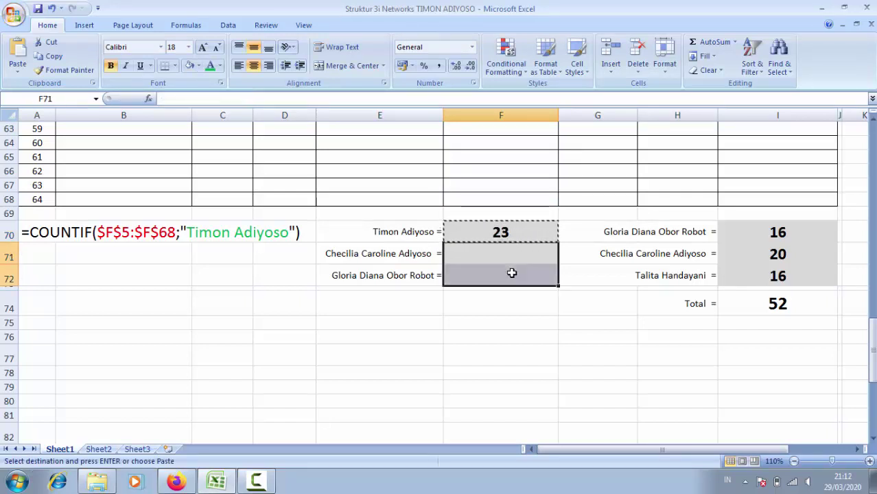
key(ctrl+v)
click(513, 253)
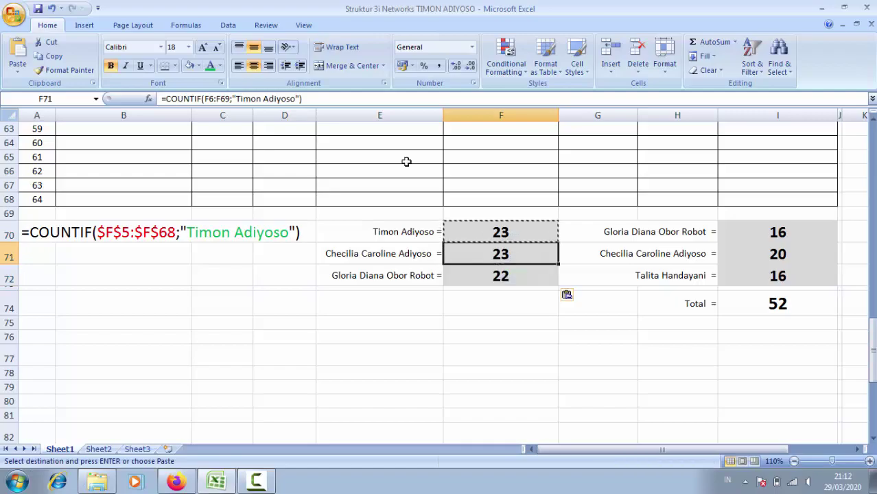
click(300, 98)
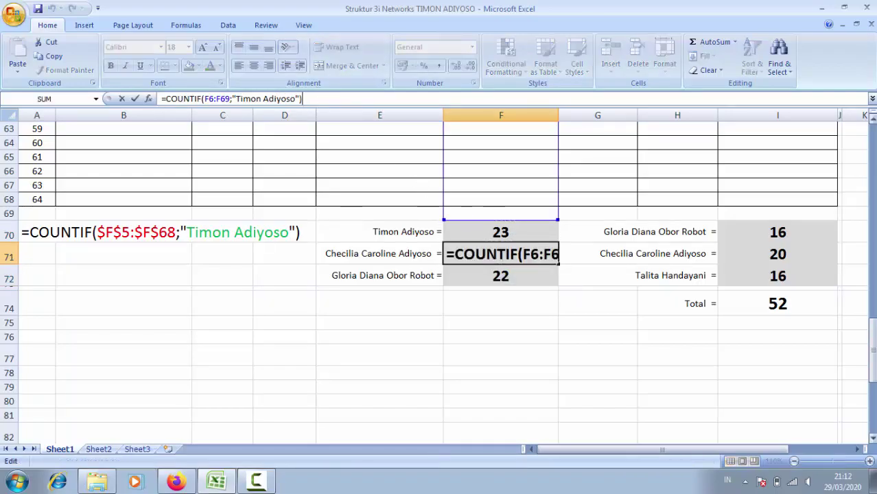
mouse_move(872, 350)
mouse_down()
mouse_move(874, 335)
mouse_move(874, 343)
mouse_up()
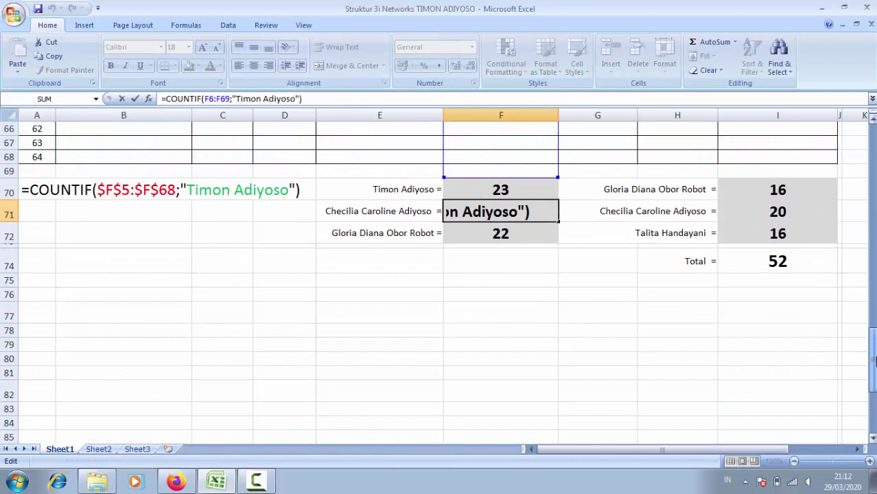
key(Escape)
click(505, 234)
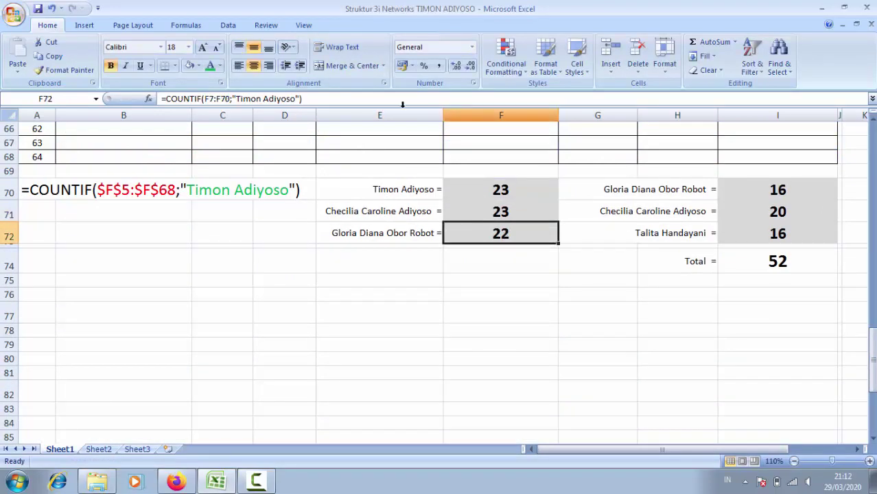
click(307, 99)
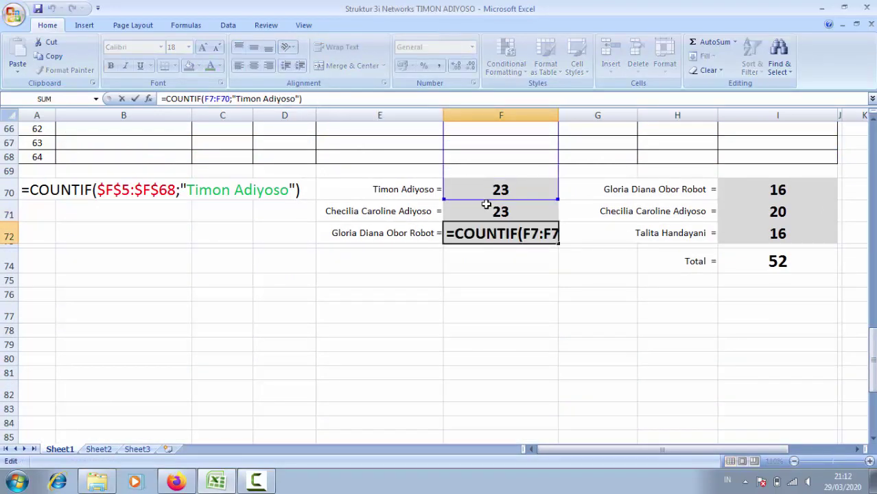
key(ctrl+Return)
Step: Clear F71:F72 and make F70's F5:F68 range absolute with F4
drag(486, 206, 501, 232)
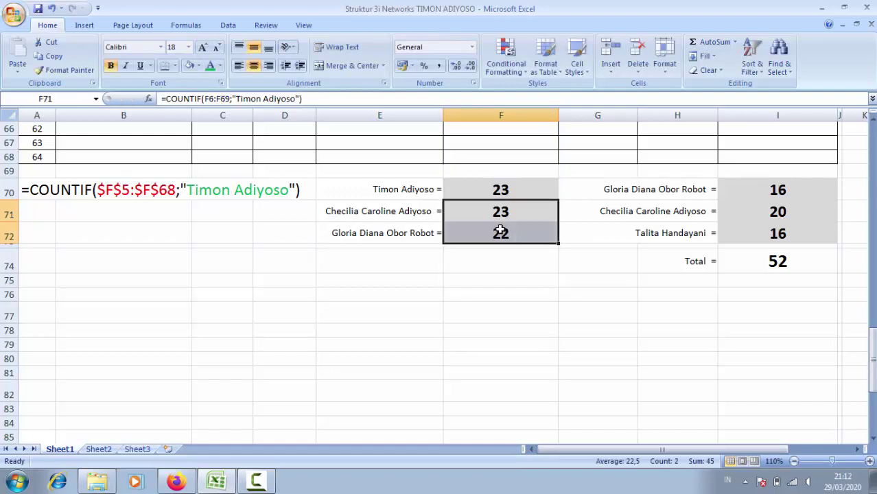
key(Delete)
click(500, 189)
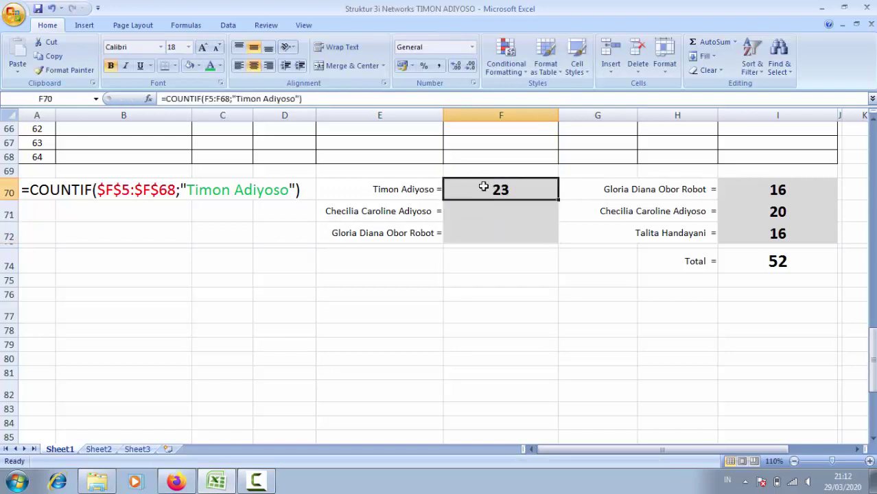
click(209, 98)
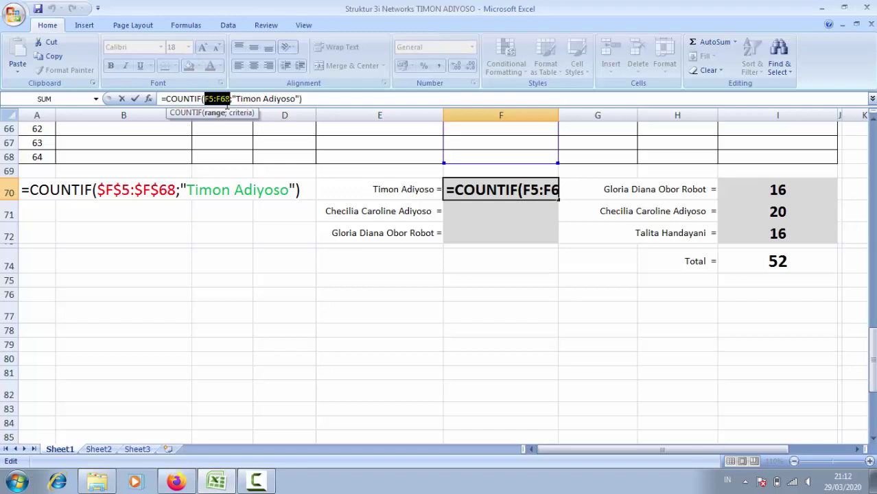
key(F4)
Step: Commit F70's fixed-range formula and copy it into F71:F72
key(Return)
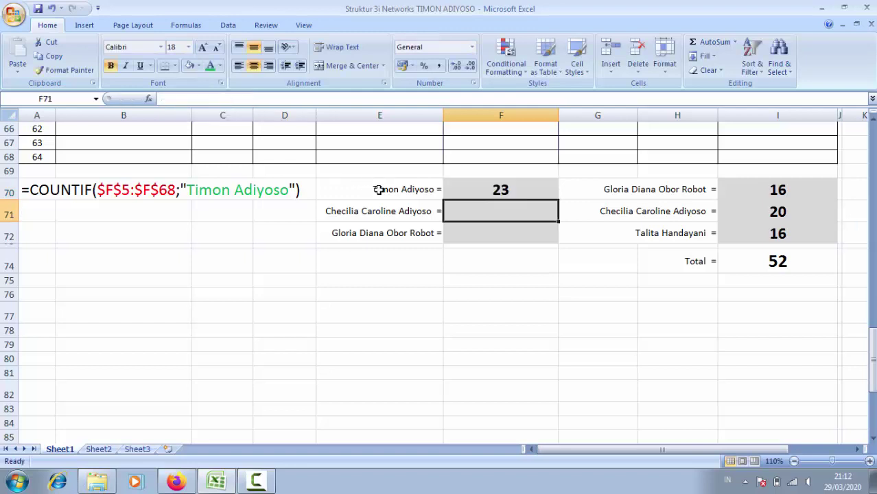
click(479, 193)
key(ctrl+c)
drag(484, 214, 486, 236)
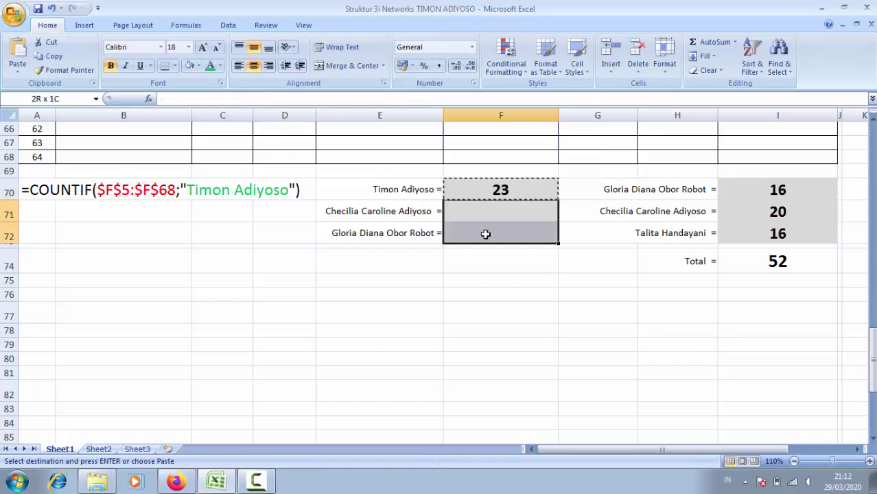
key(ctrl+v)
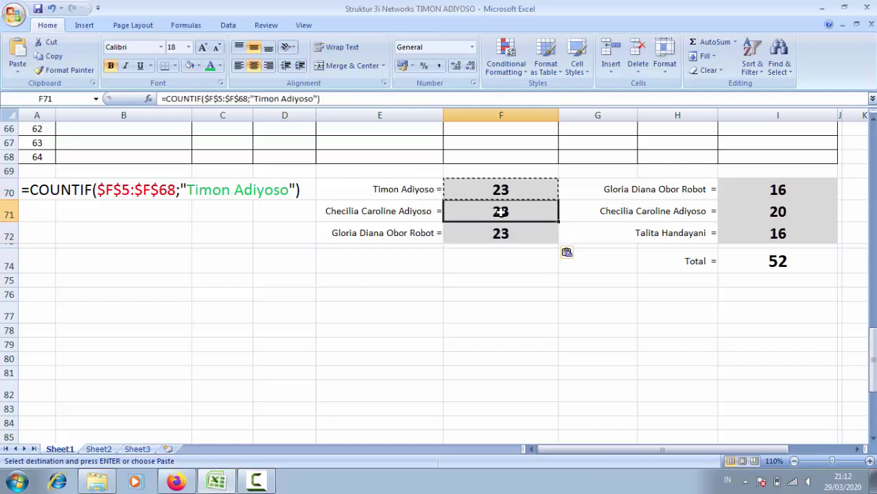
Step: Change F71's COUNTIF criterion to the second network leader's name, returning 2
click(314, 99)
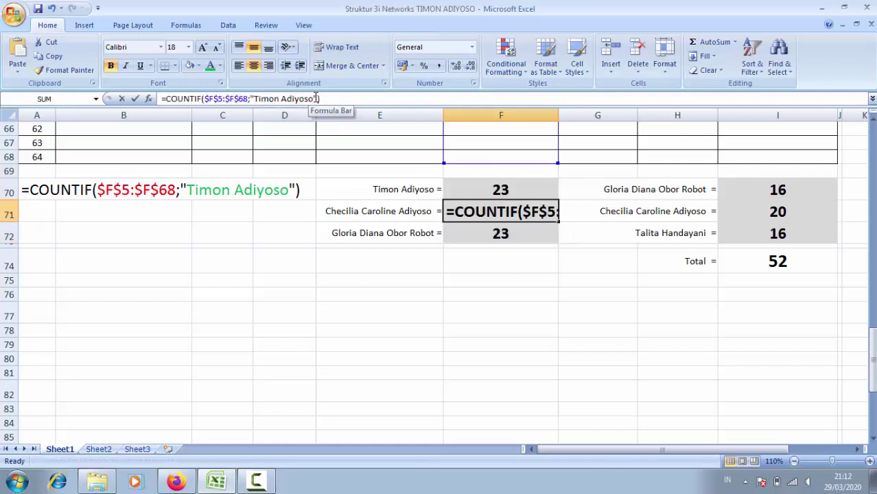
key(BackSpace)
key(BackSpace)
key(BackSpace)
key(BackSpace)
key(BackSpace)
key(BackSpace)
key(BackSpace)
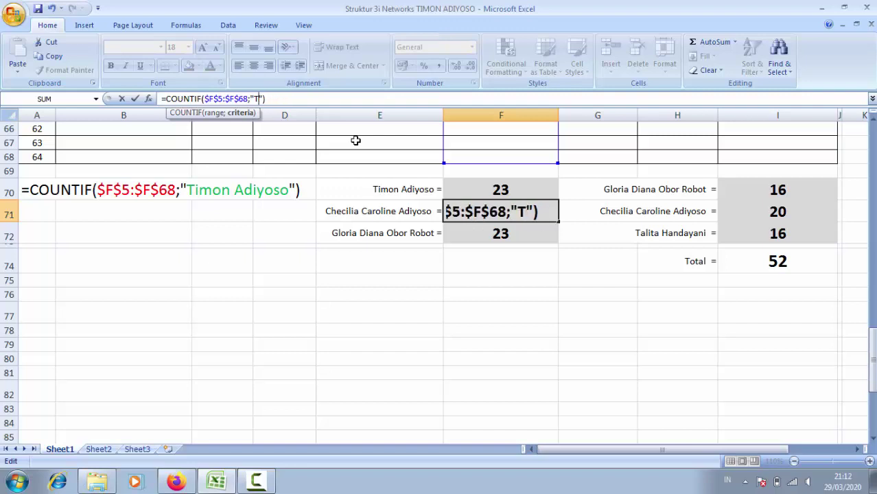
key(BackSpace)
text(Chec)
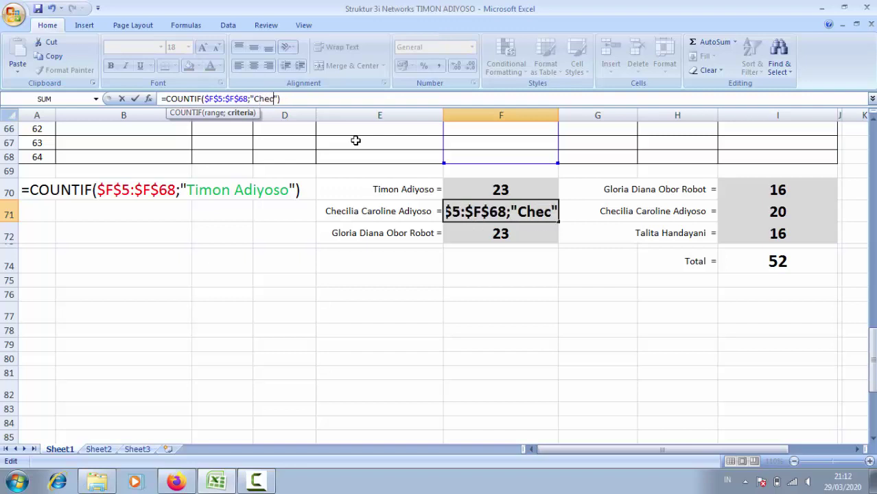
text(ilia Car)
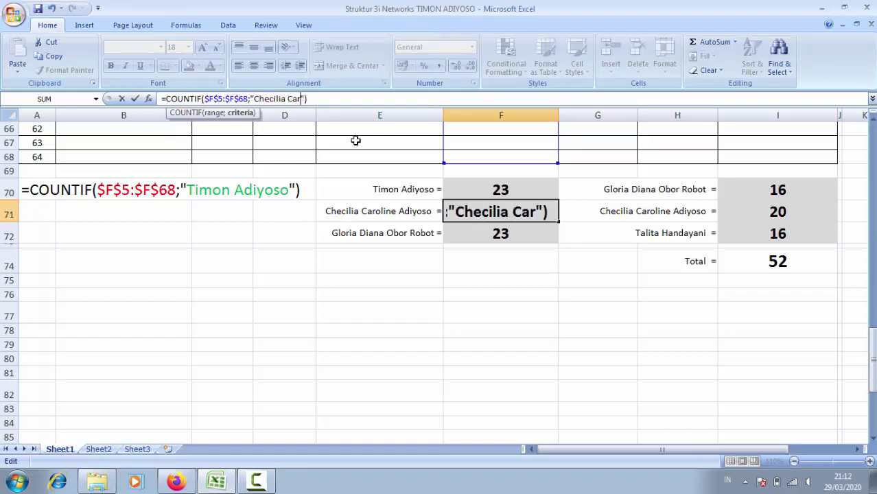
text(oline )
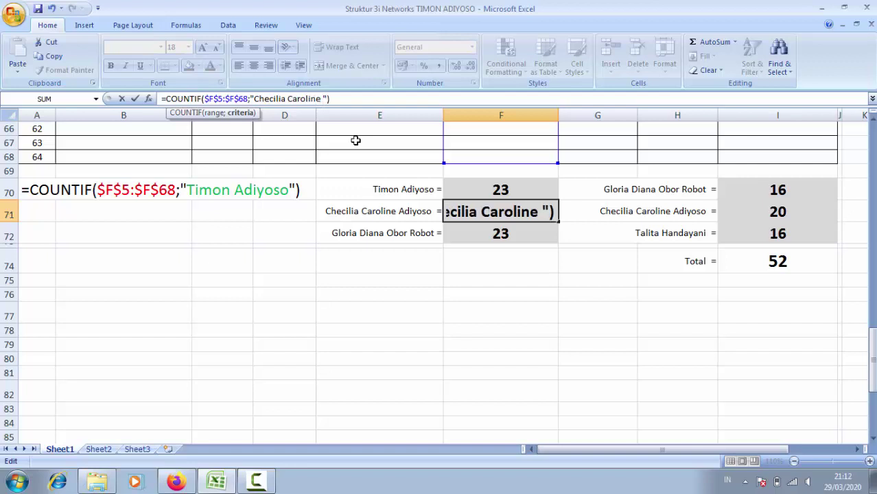
text(Adiyoso)
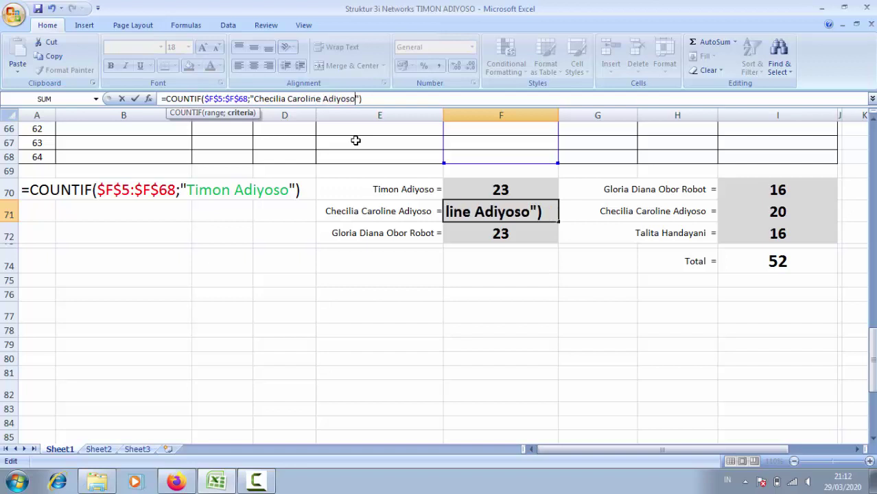
key(Return)
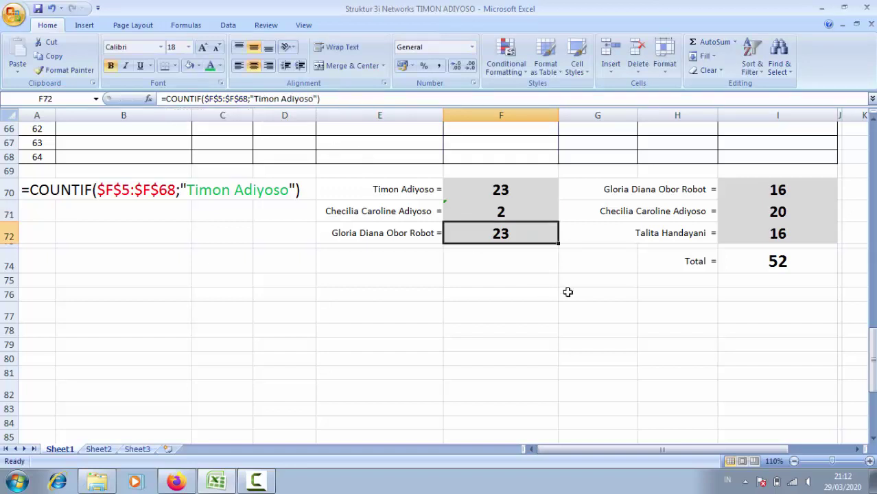
Step: Replace F72's COUNTIF criterion with the third network leader's name, returning 5
scroll(568, 281, up, 7)
scroll(517, 266, up, 7)
scroll(517, 266, up, 7)
scroll(517, 266, up, 2)
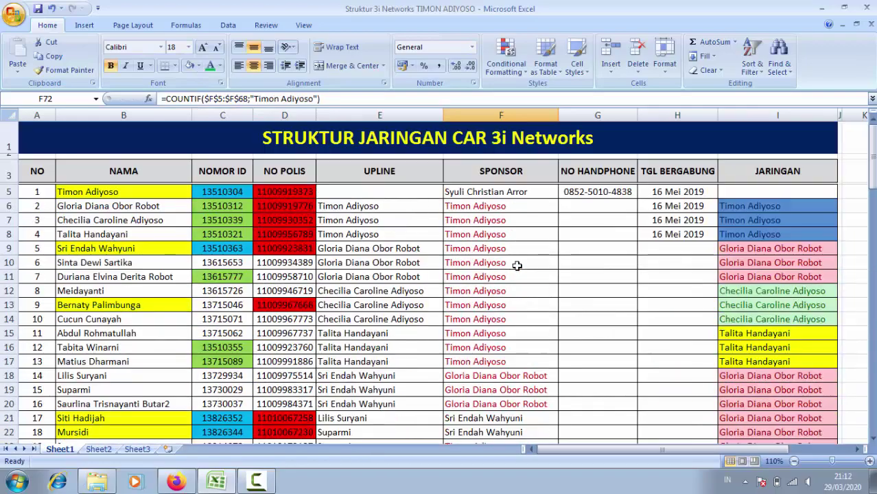
scroll(522, 243, down, 14)
scroll(501, 278, down, 5)
scroll(489, 306, down, 1)
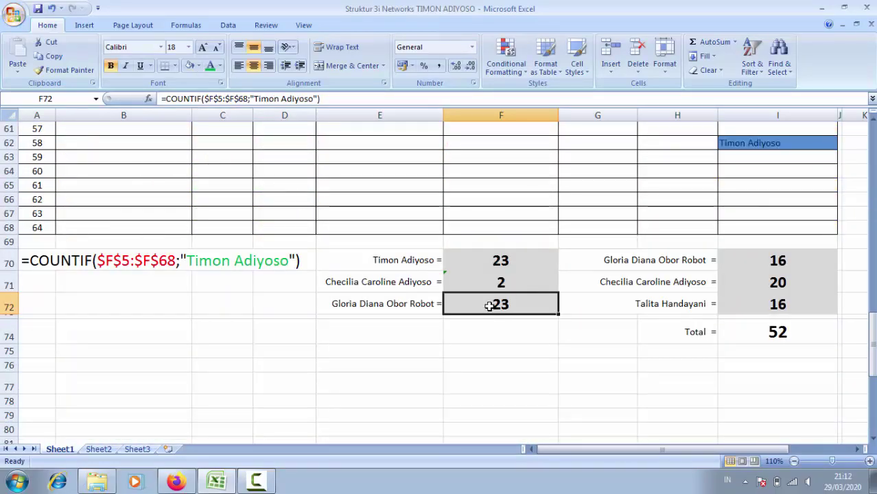
click(315, 98)
key(BackSpace)
key(BackSpace)
key(BackSpace)
key(BackSpace)
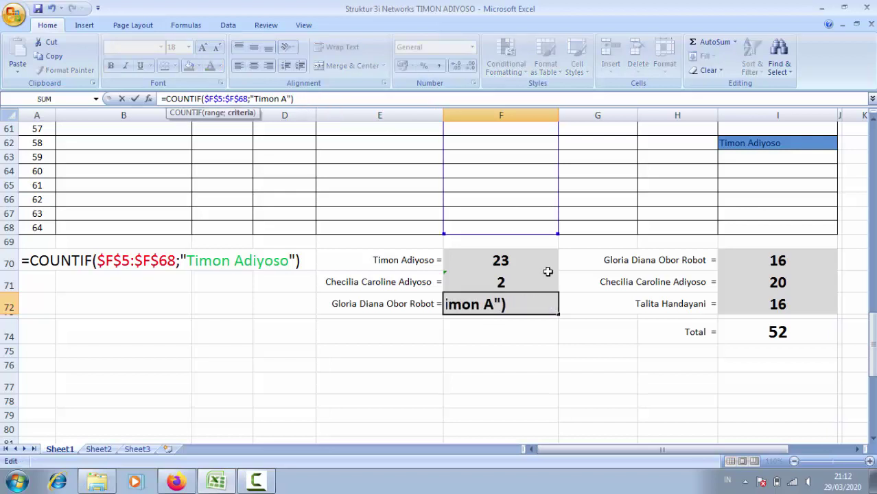
key(BackSpace)
key(BackSpace)
key(BackSpace)
key(BackSpace)
text(Gl)
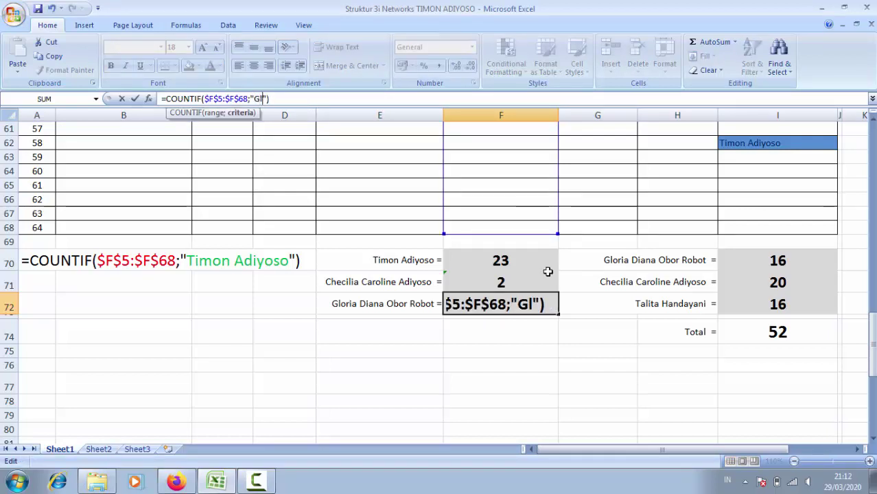
text(oria Di)
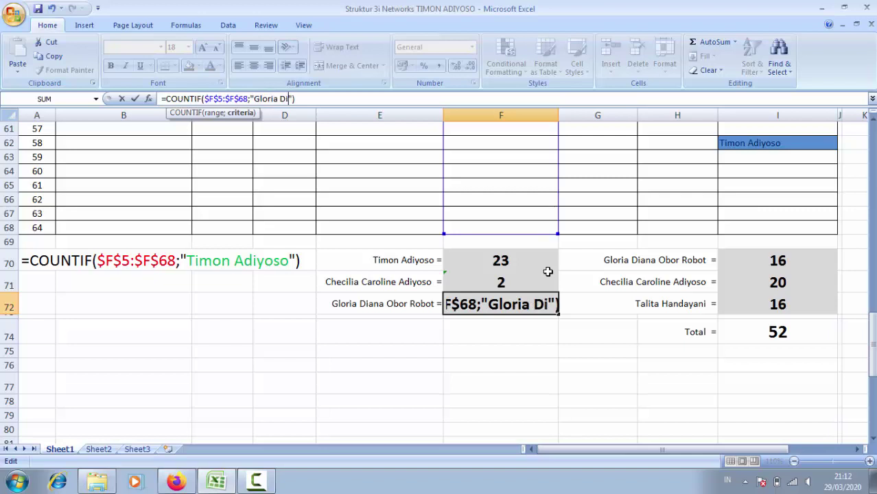
text(ana Obor )
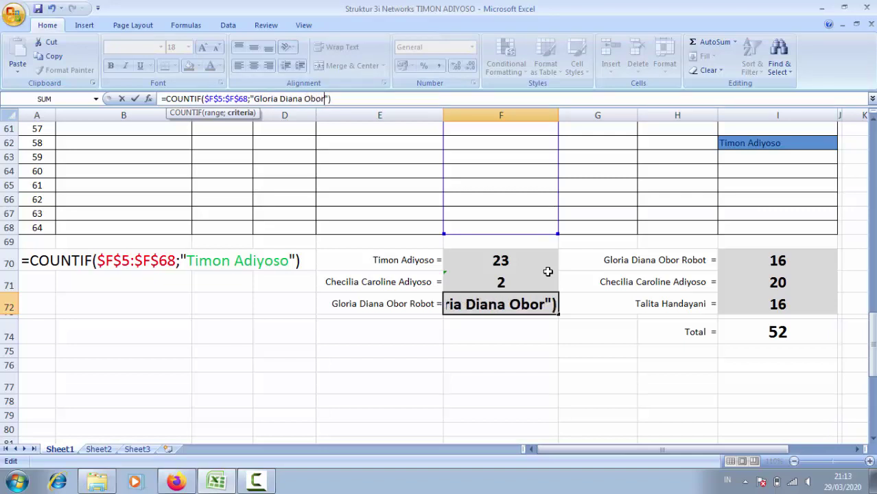
text(Robo)
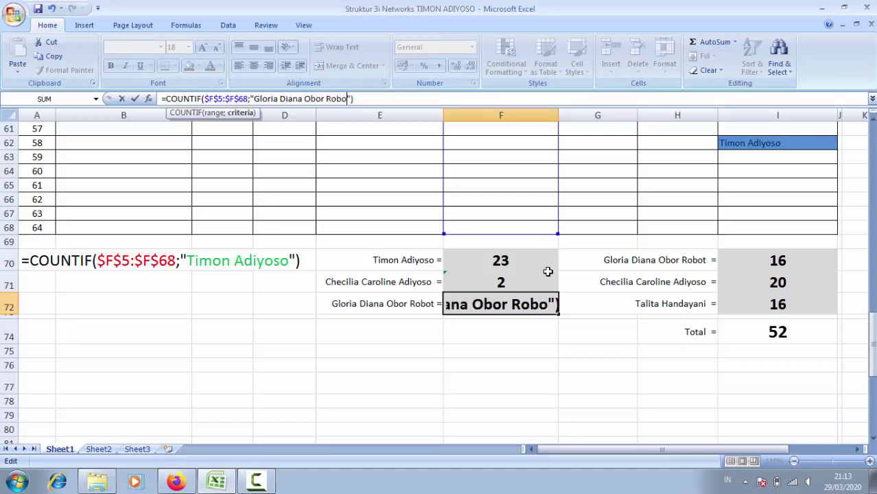
text(t)
key(Return)
click(526, 298)
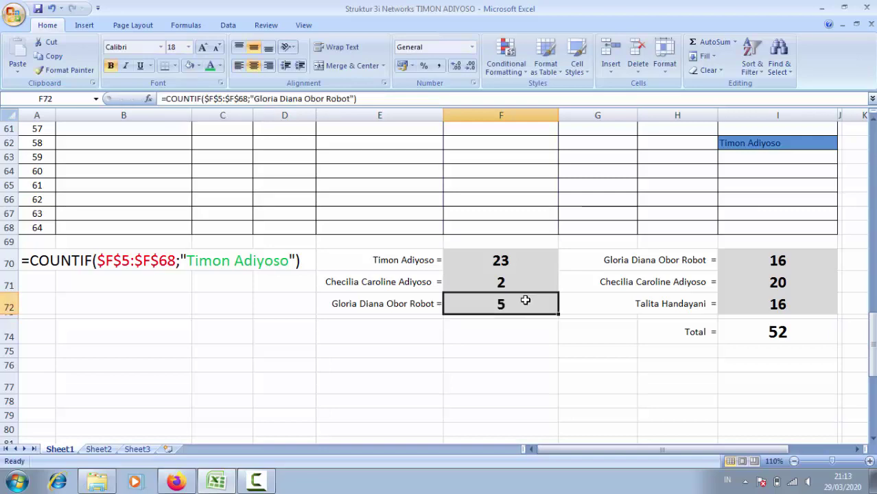
scroll(532, 312, up, 6)
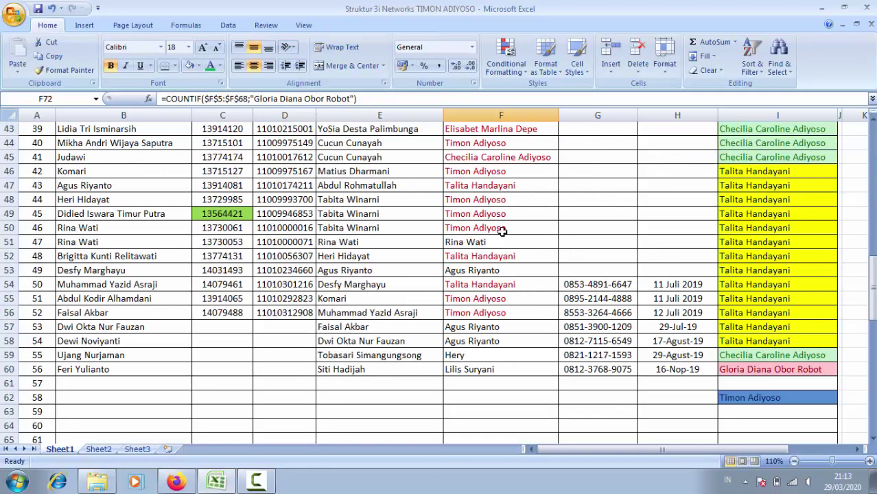
click(499, 229)
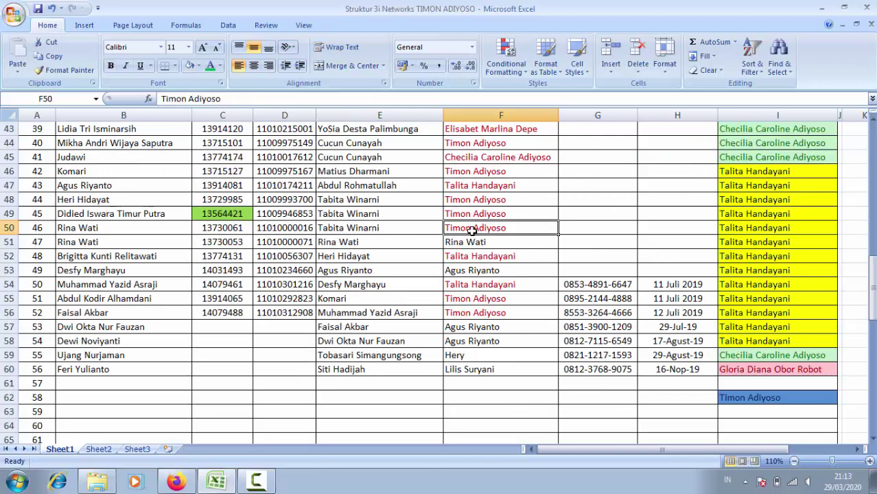
scroll(505, 258, up, 3)
drag(467, 214, 474, 271)
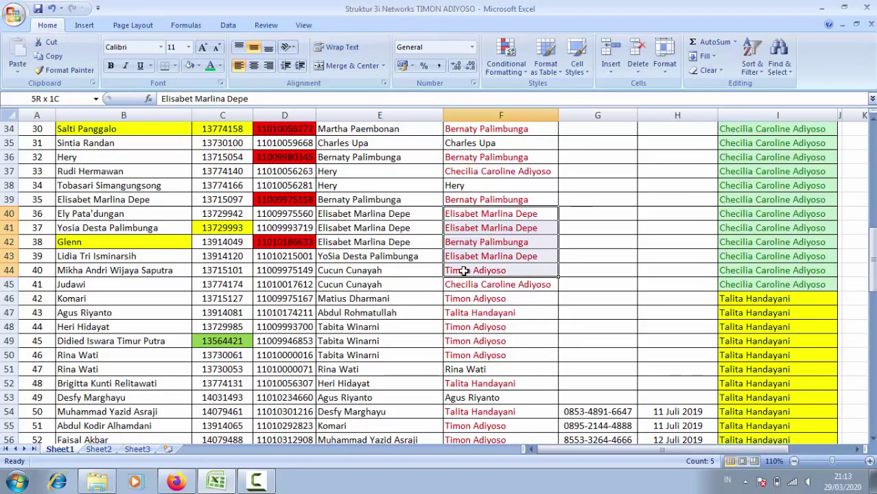
click(491, 199)
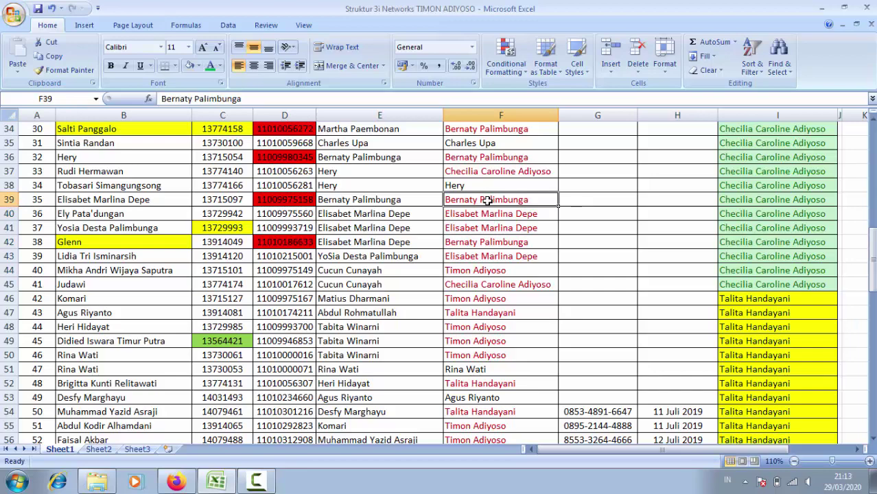
click(776, 256)
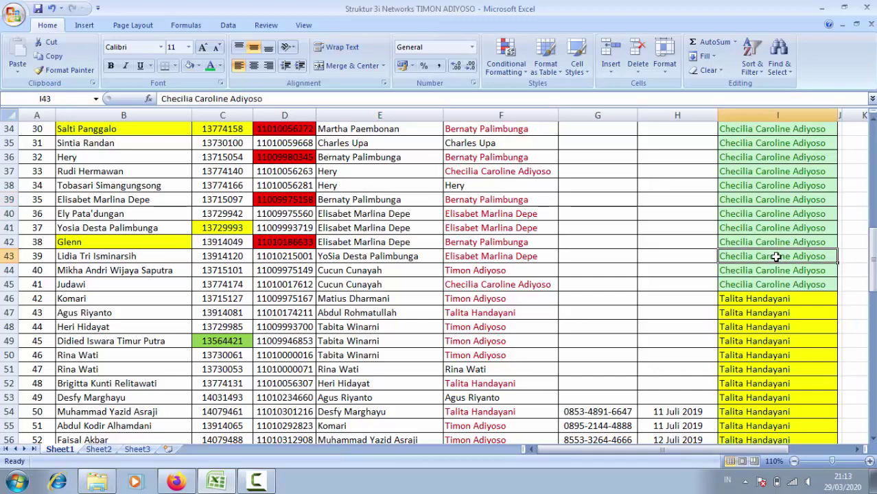
scroll(773, 261, up, 4)
scroll(766, 268, up, 5)
scroll(757, 275, up, 2)
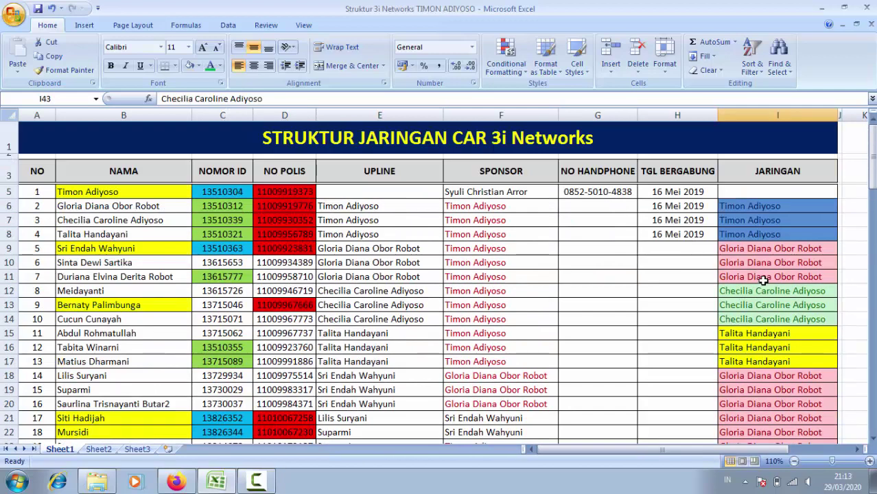
click(772, 274)
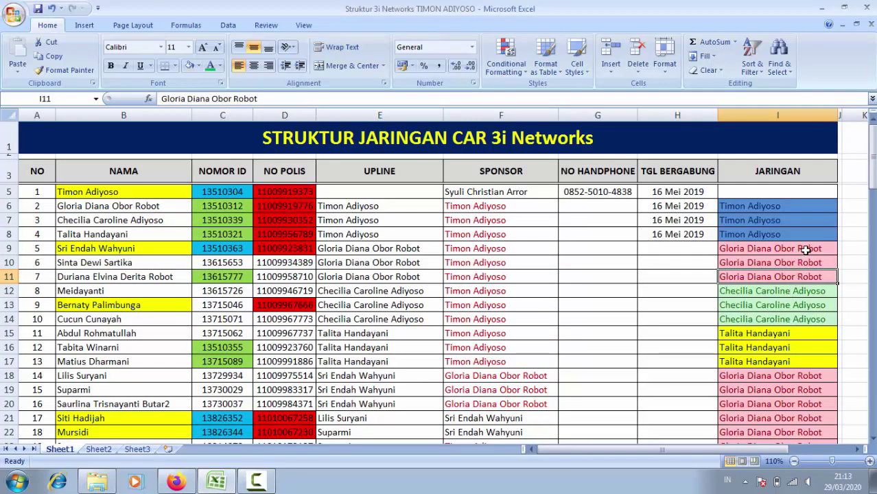
click(807, 250)
click(329, 99)
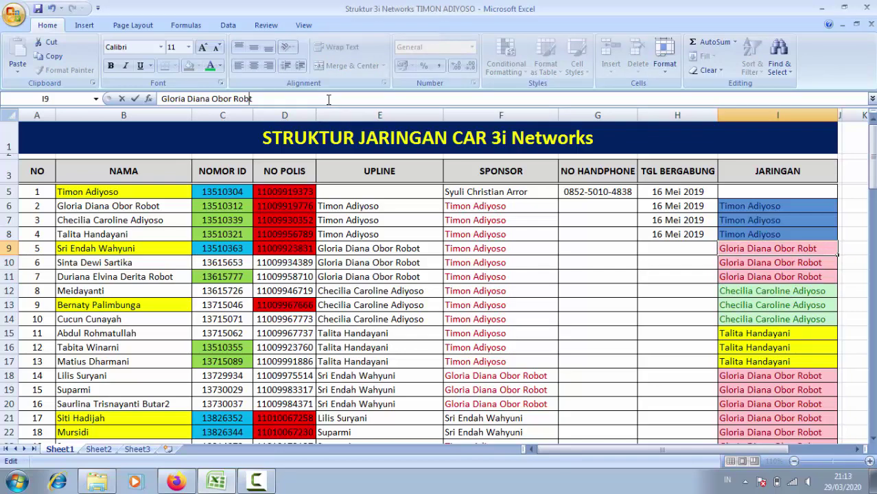
key(Return)
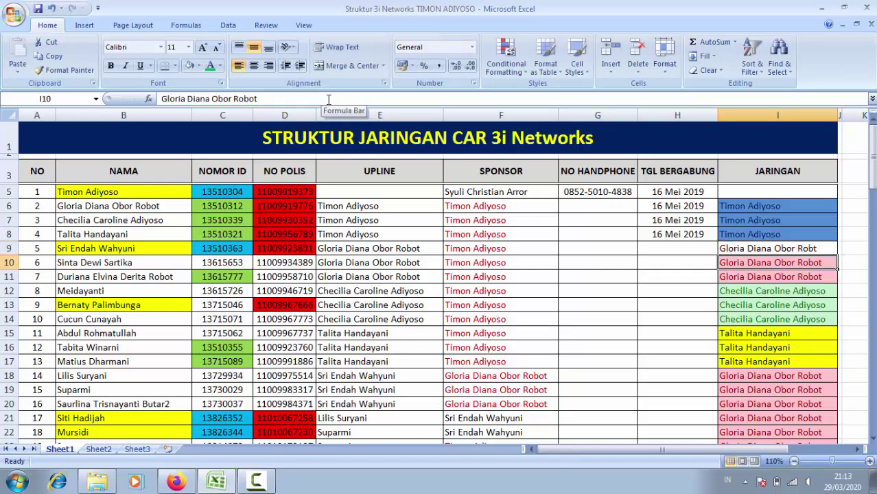
click(776, 250)
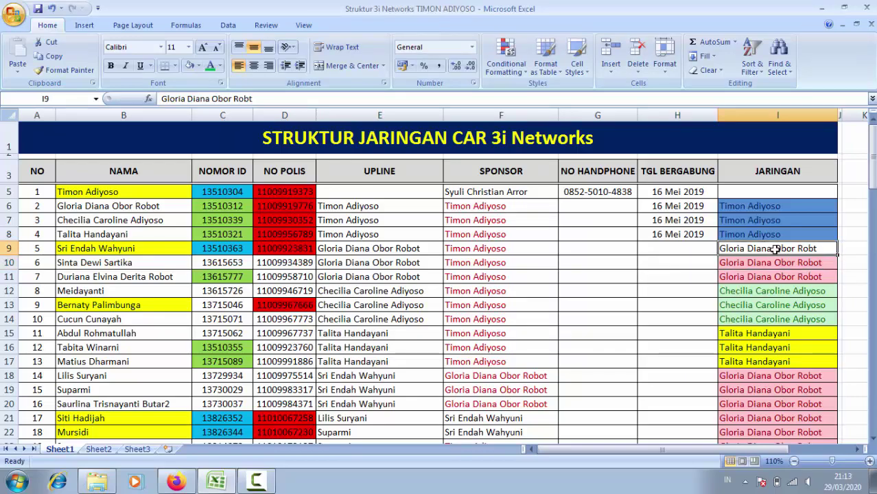
scroll(746, 302, down, 11)
scroll(738, 304, down, 1)
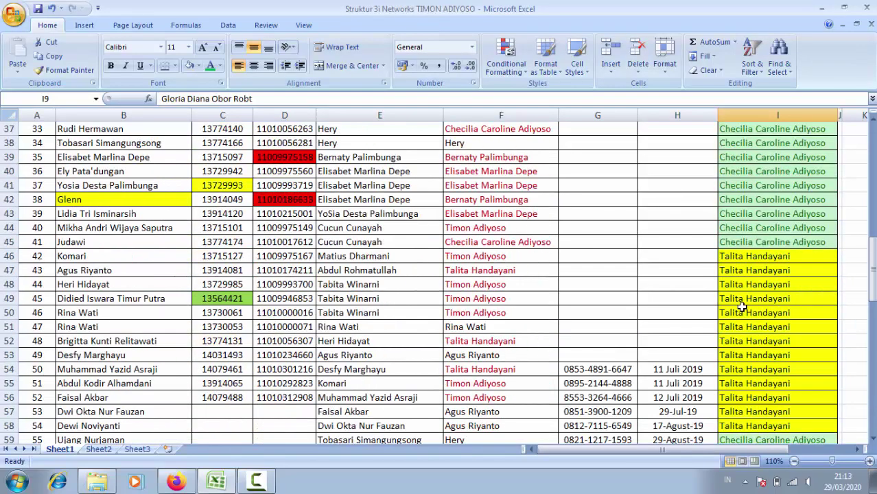
scroll(737, 307, up, 12)
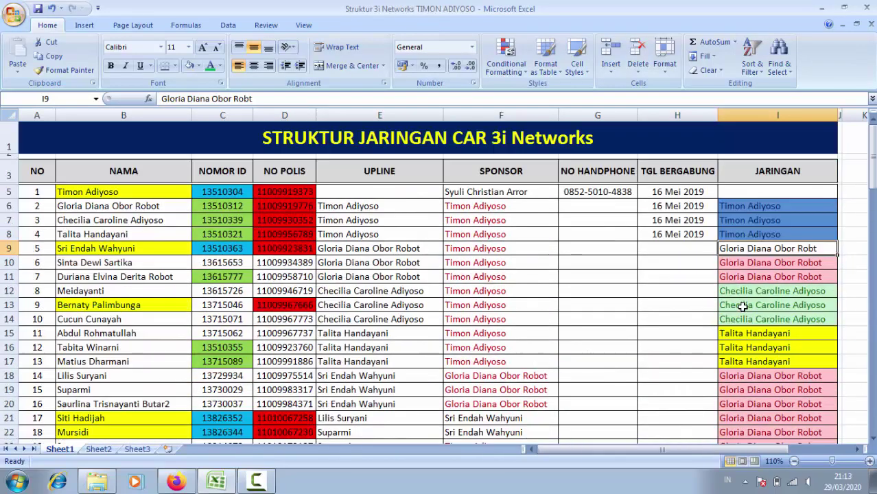
click(52, 9)
click(740, 290)
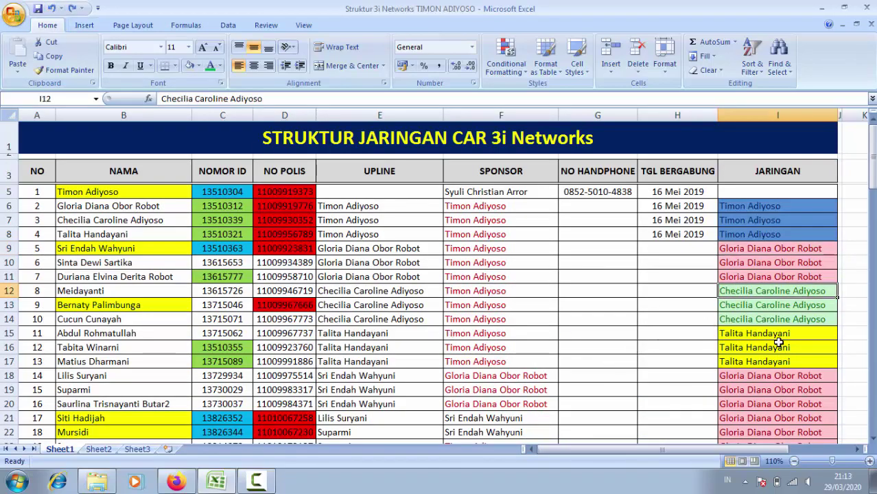
scroll(779, 342, down, 2)
scroll(779, 342, down, 5)
scroll(779, 342, down, 9)
scroll(779, 342, down, 4)
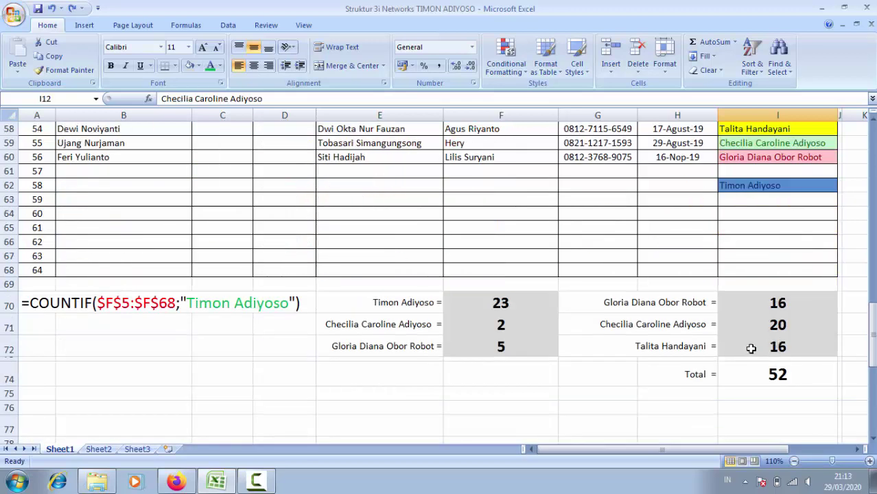
click(580, 393)
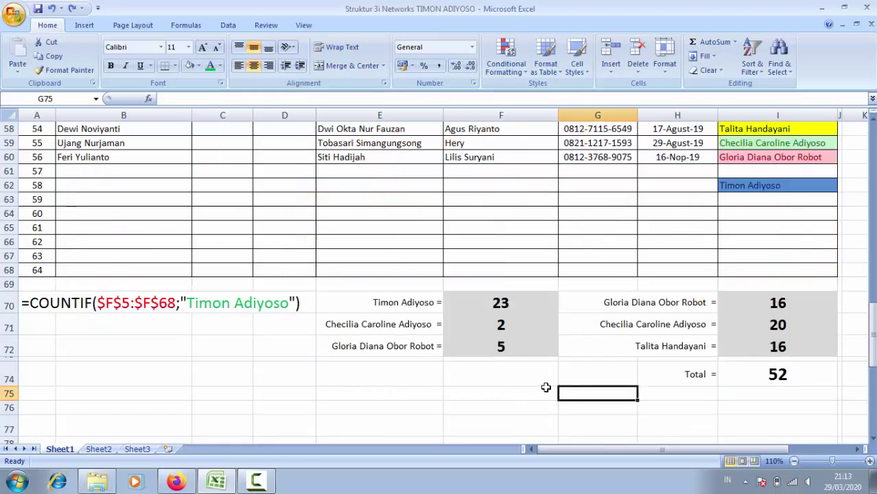
scroll(511, 381, up, 5)
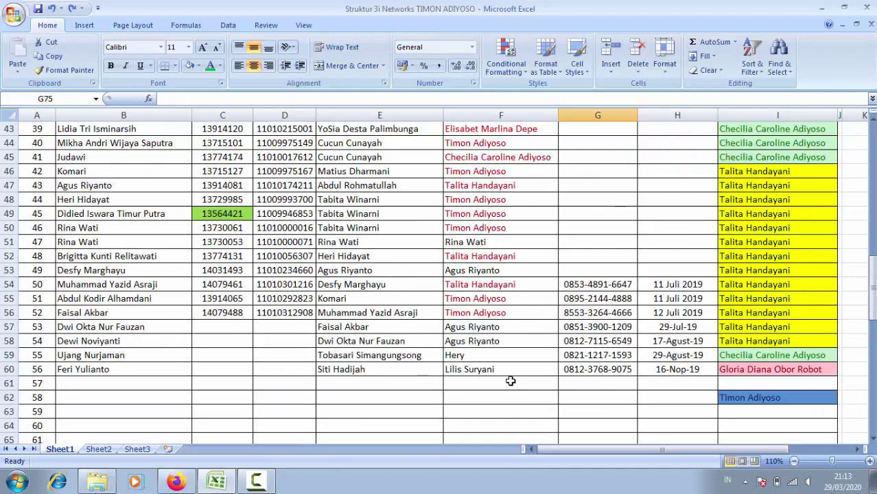
scroll(511, 381, up, 10)
scroll(511, 381, up, 4)
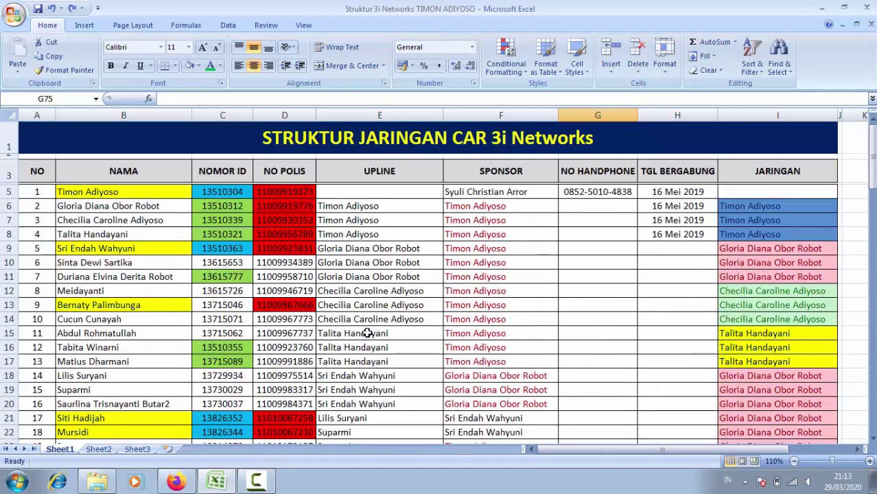